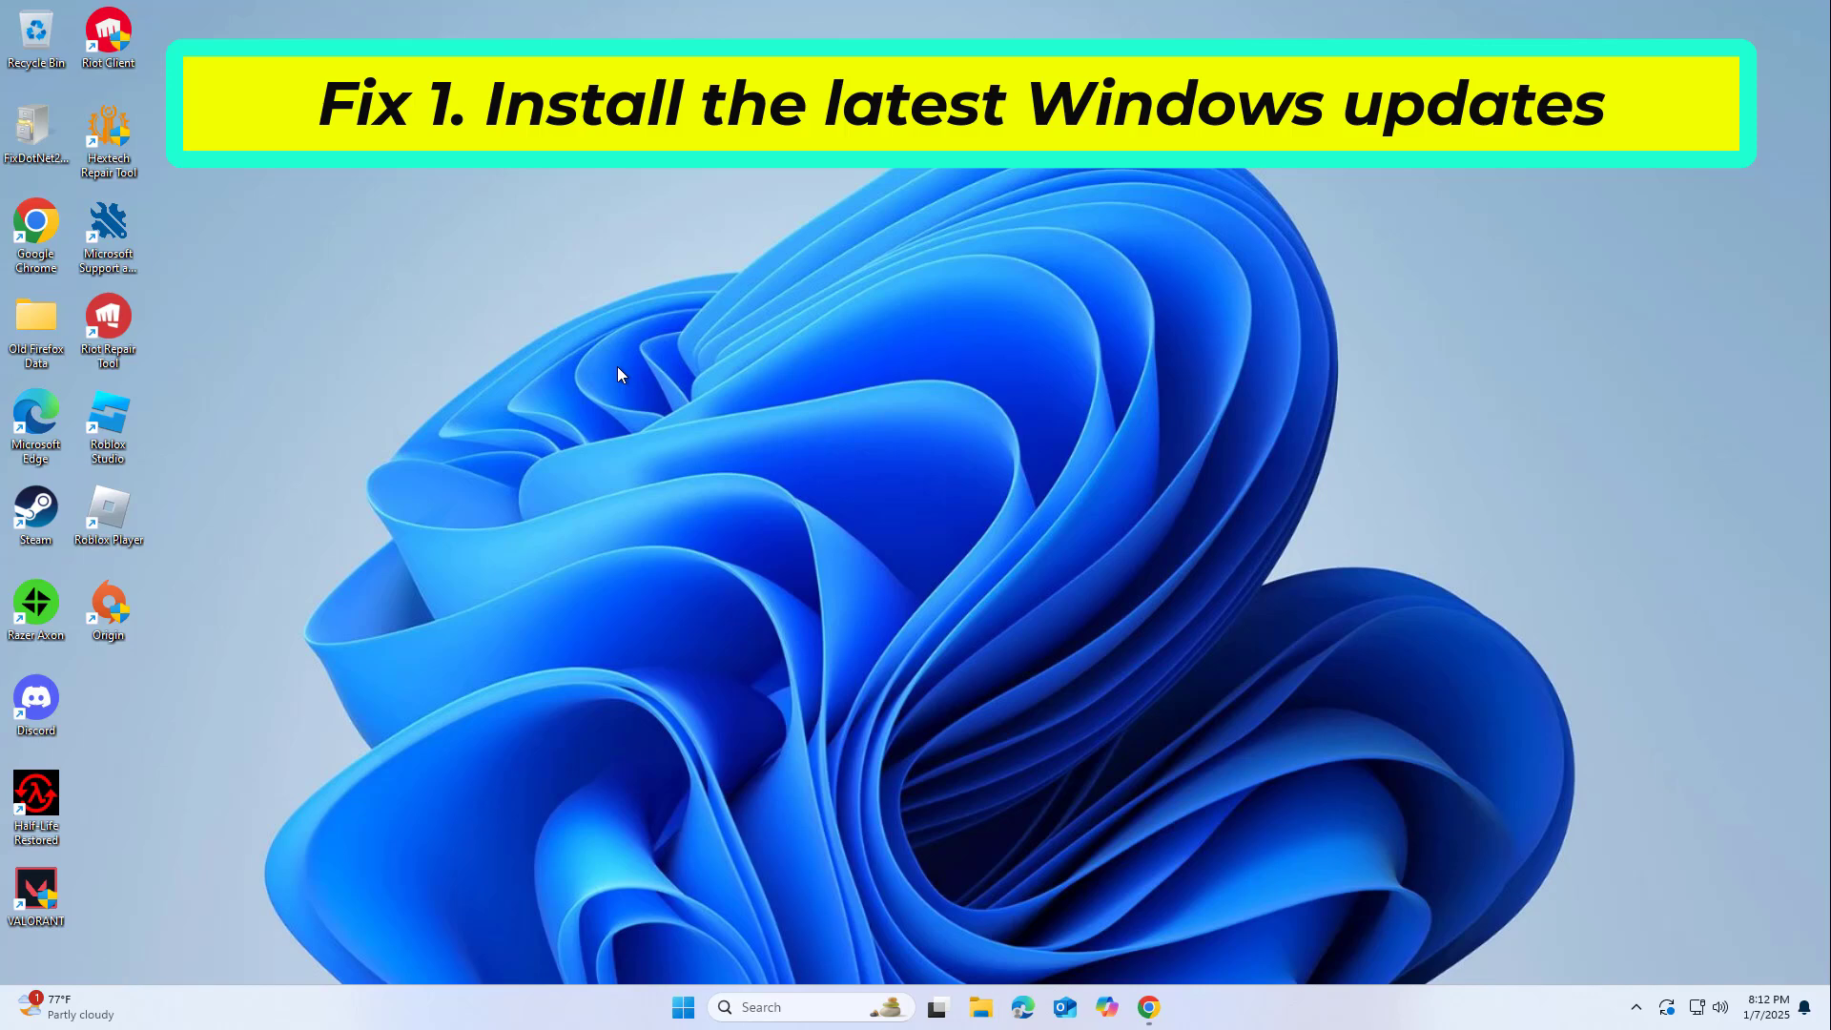
Search 'upd' to reach the Windows Update page and run a check for updates
{"action": "left_click", "coordinate": [799, 1007]}
{"action": "type", "text": "upd"}
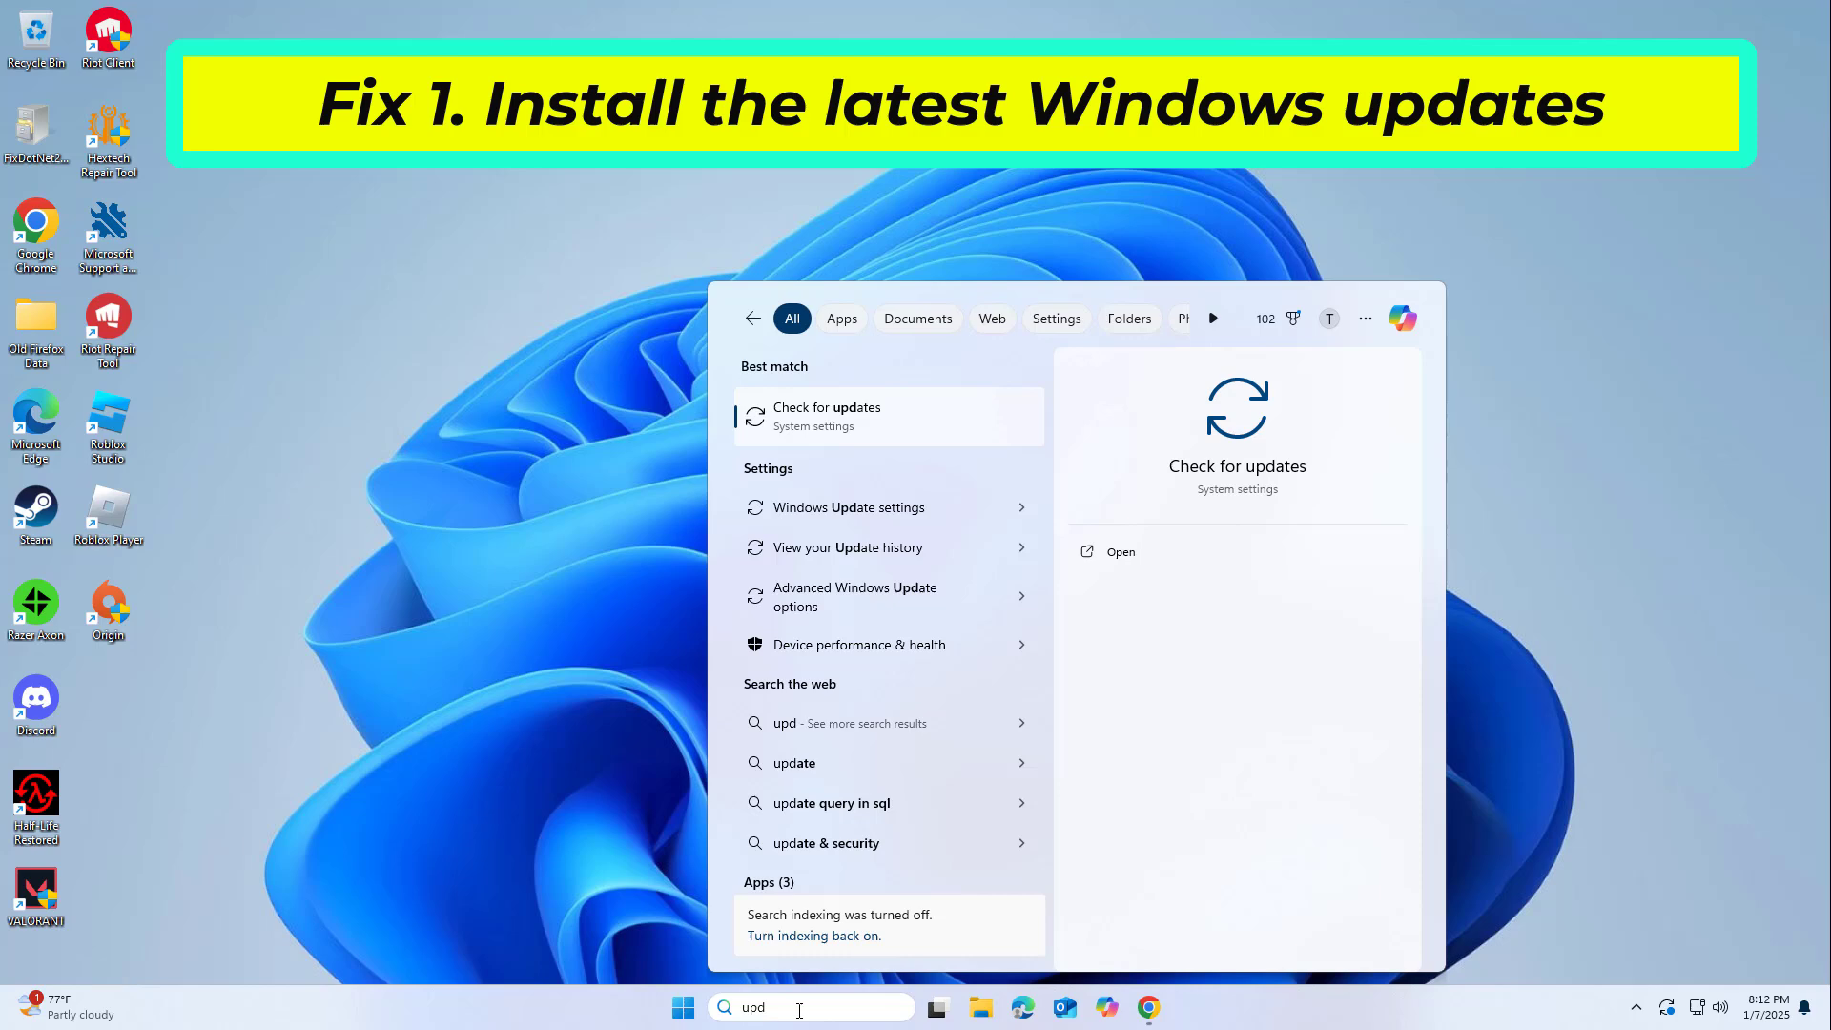
{"action": "left_click", "coordinate": [906, 408]}
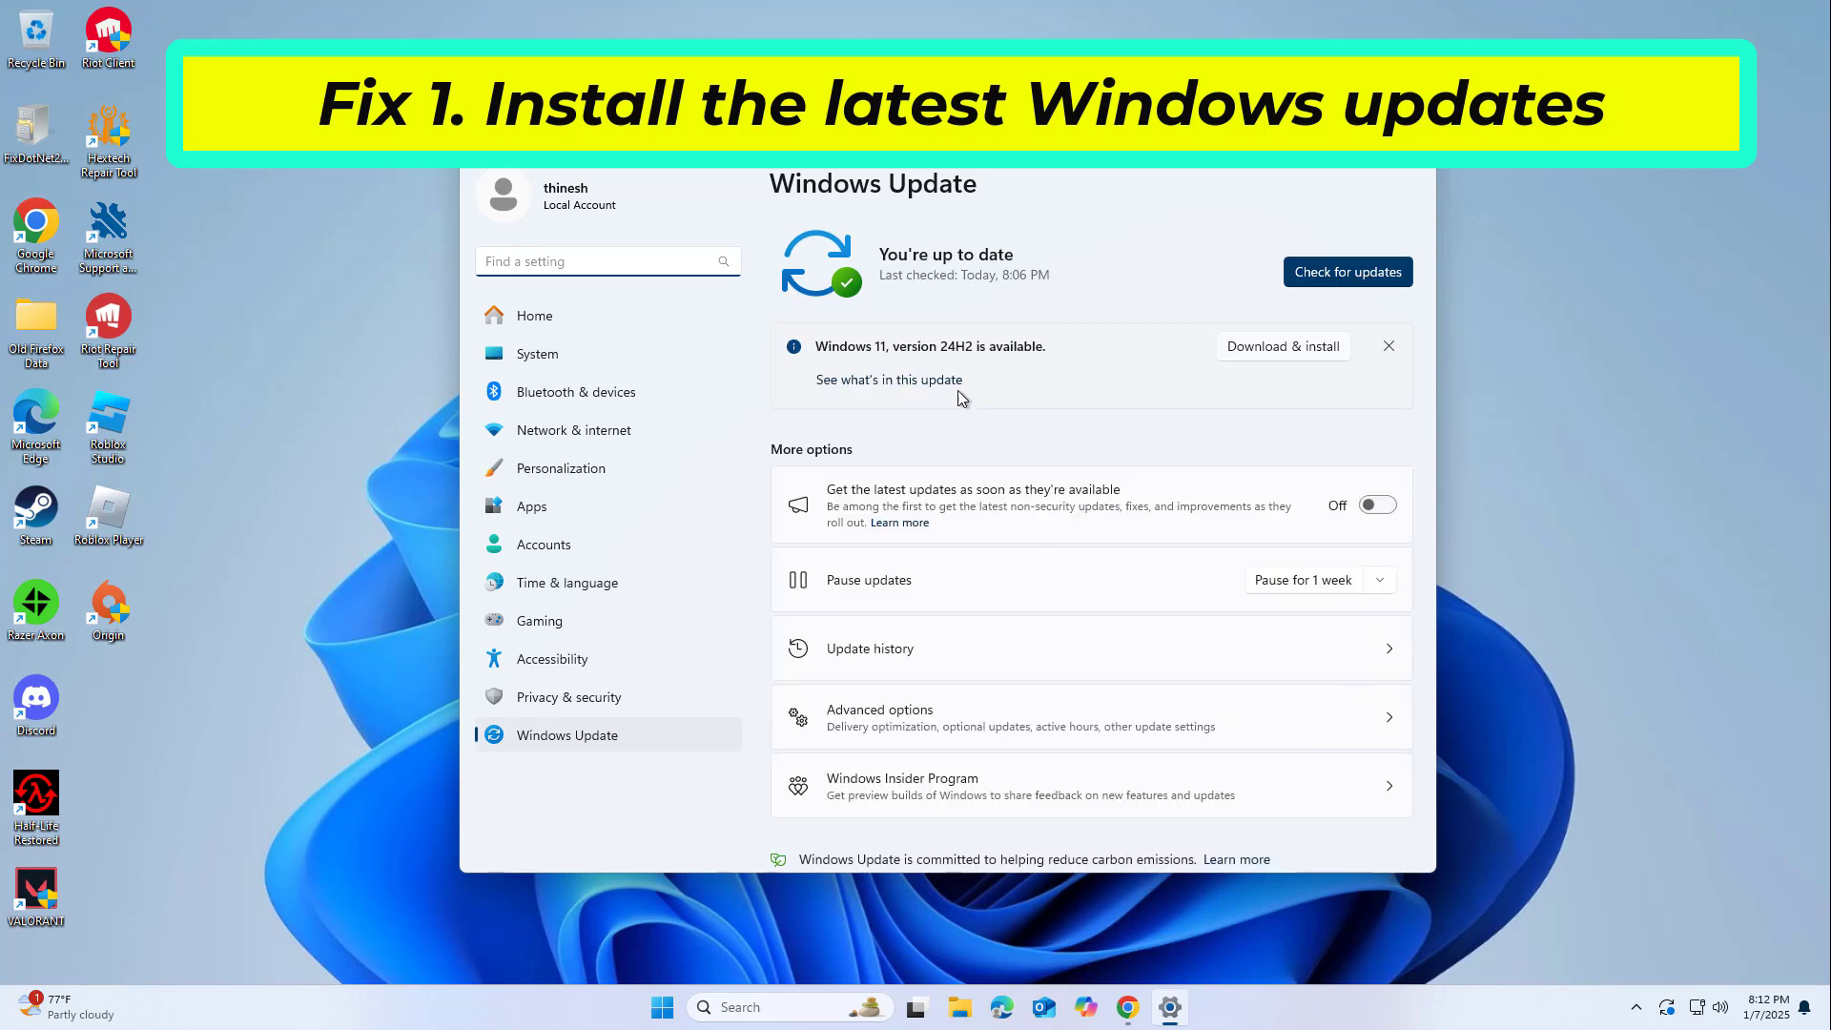
{"action": "left_click", "coordinate": [1352, 278]}
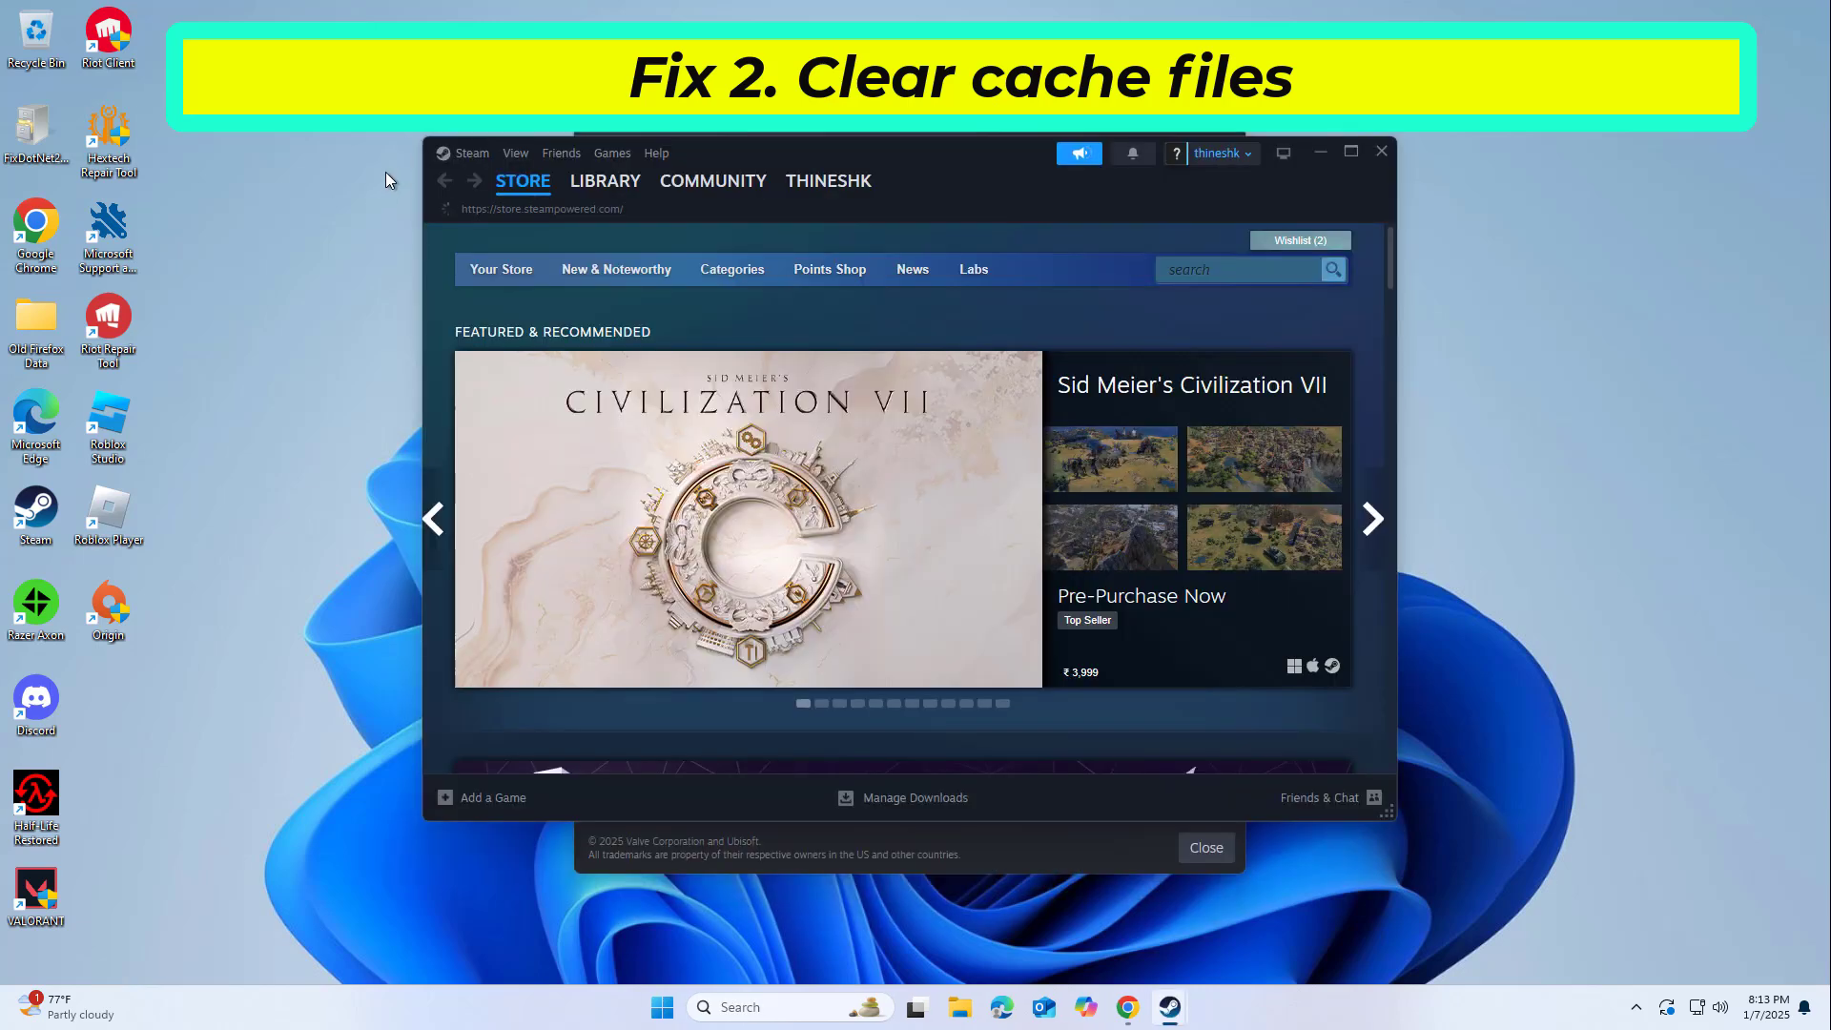
Clear Steam's download cache from Settings > Downloads and confirm it
{"action": "left_click", "coordinate": [472, 154]}
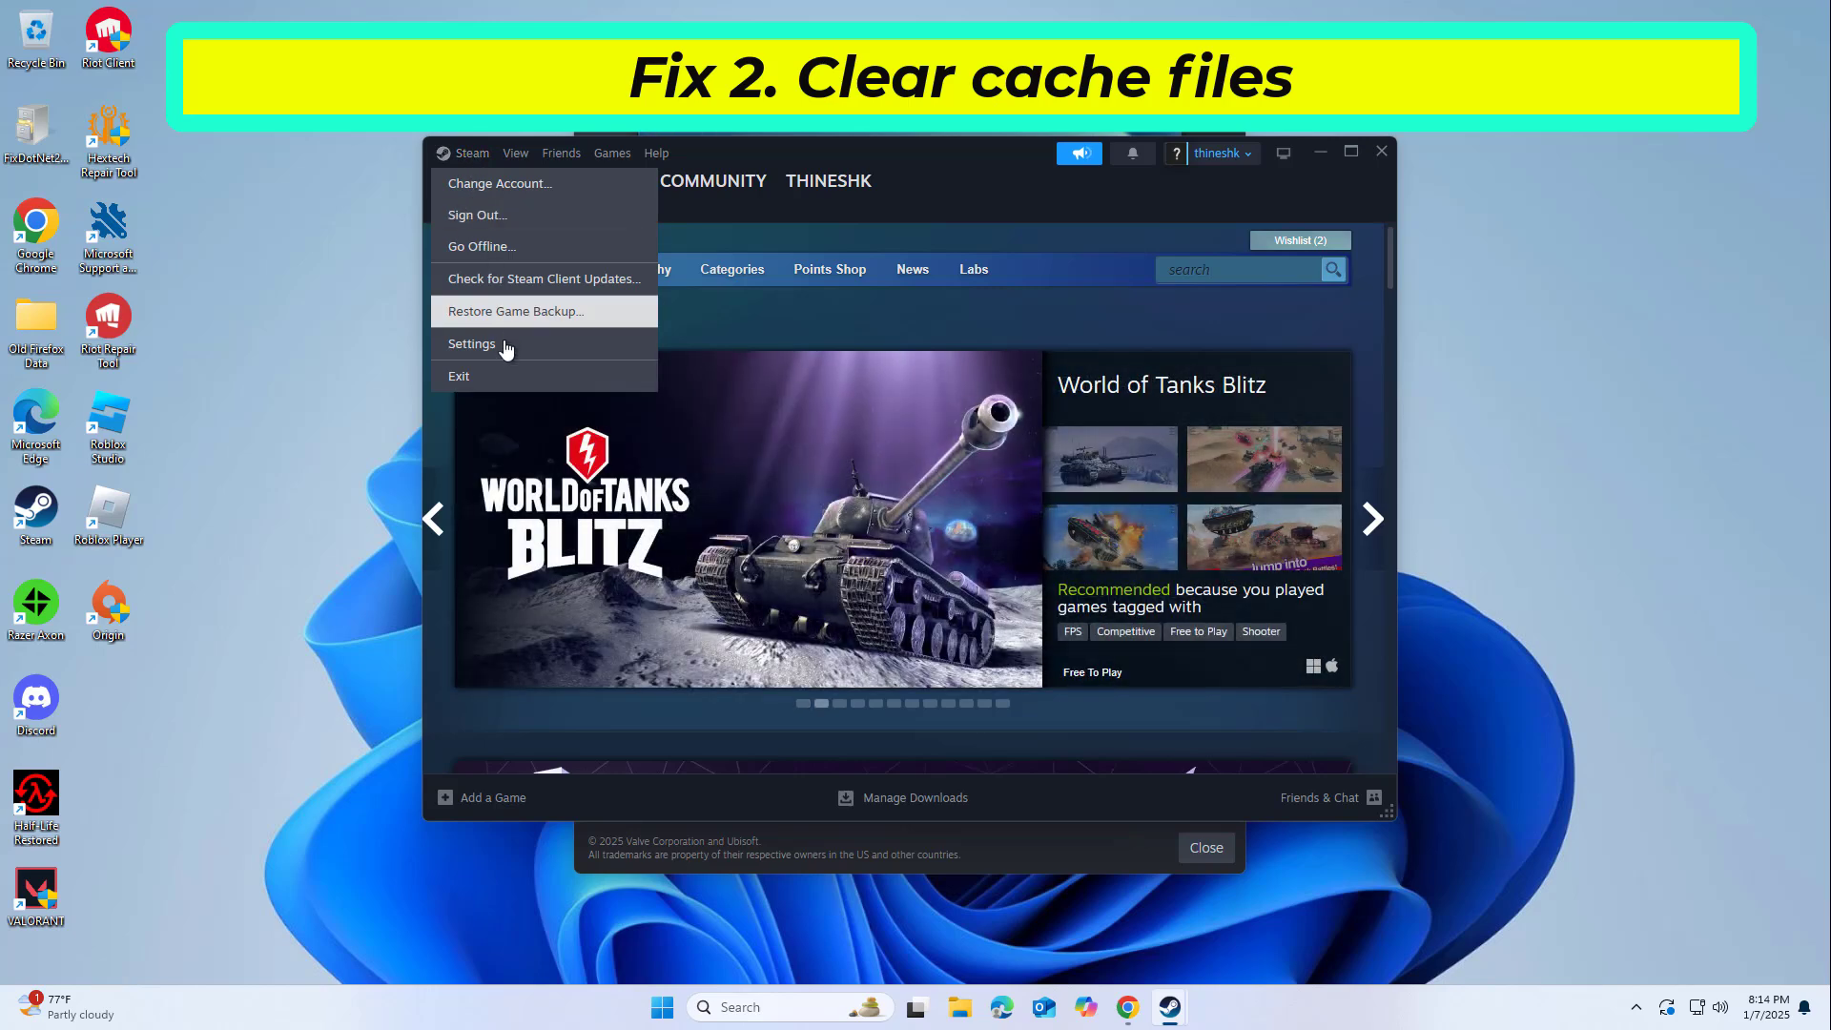
{"action": "left_click", "coordinate": [531, 345]}
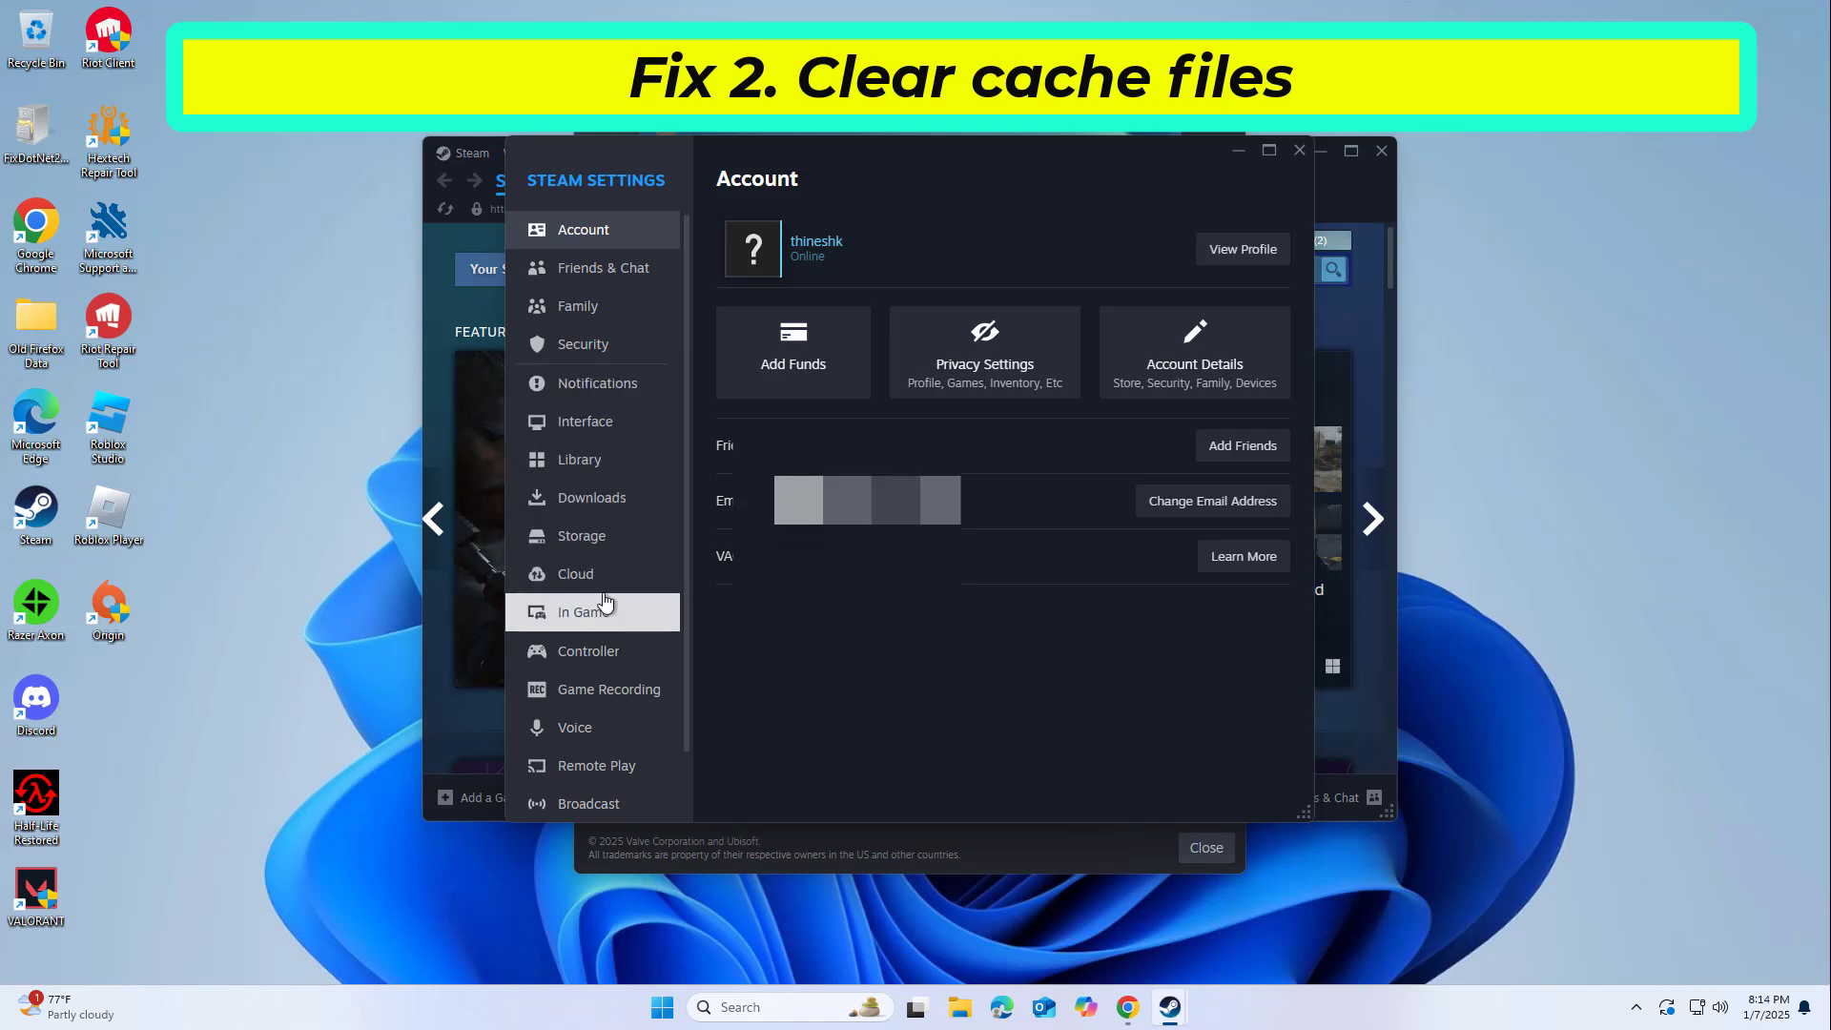
{"action": "left_click", "coordinate": [539, 492]}
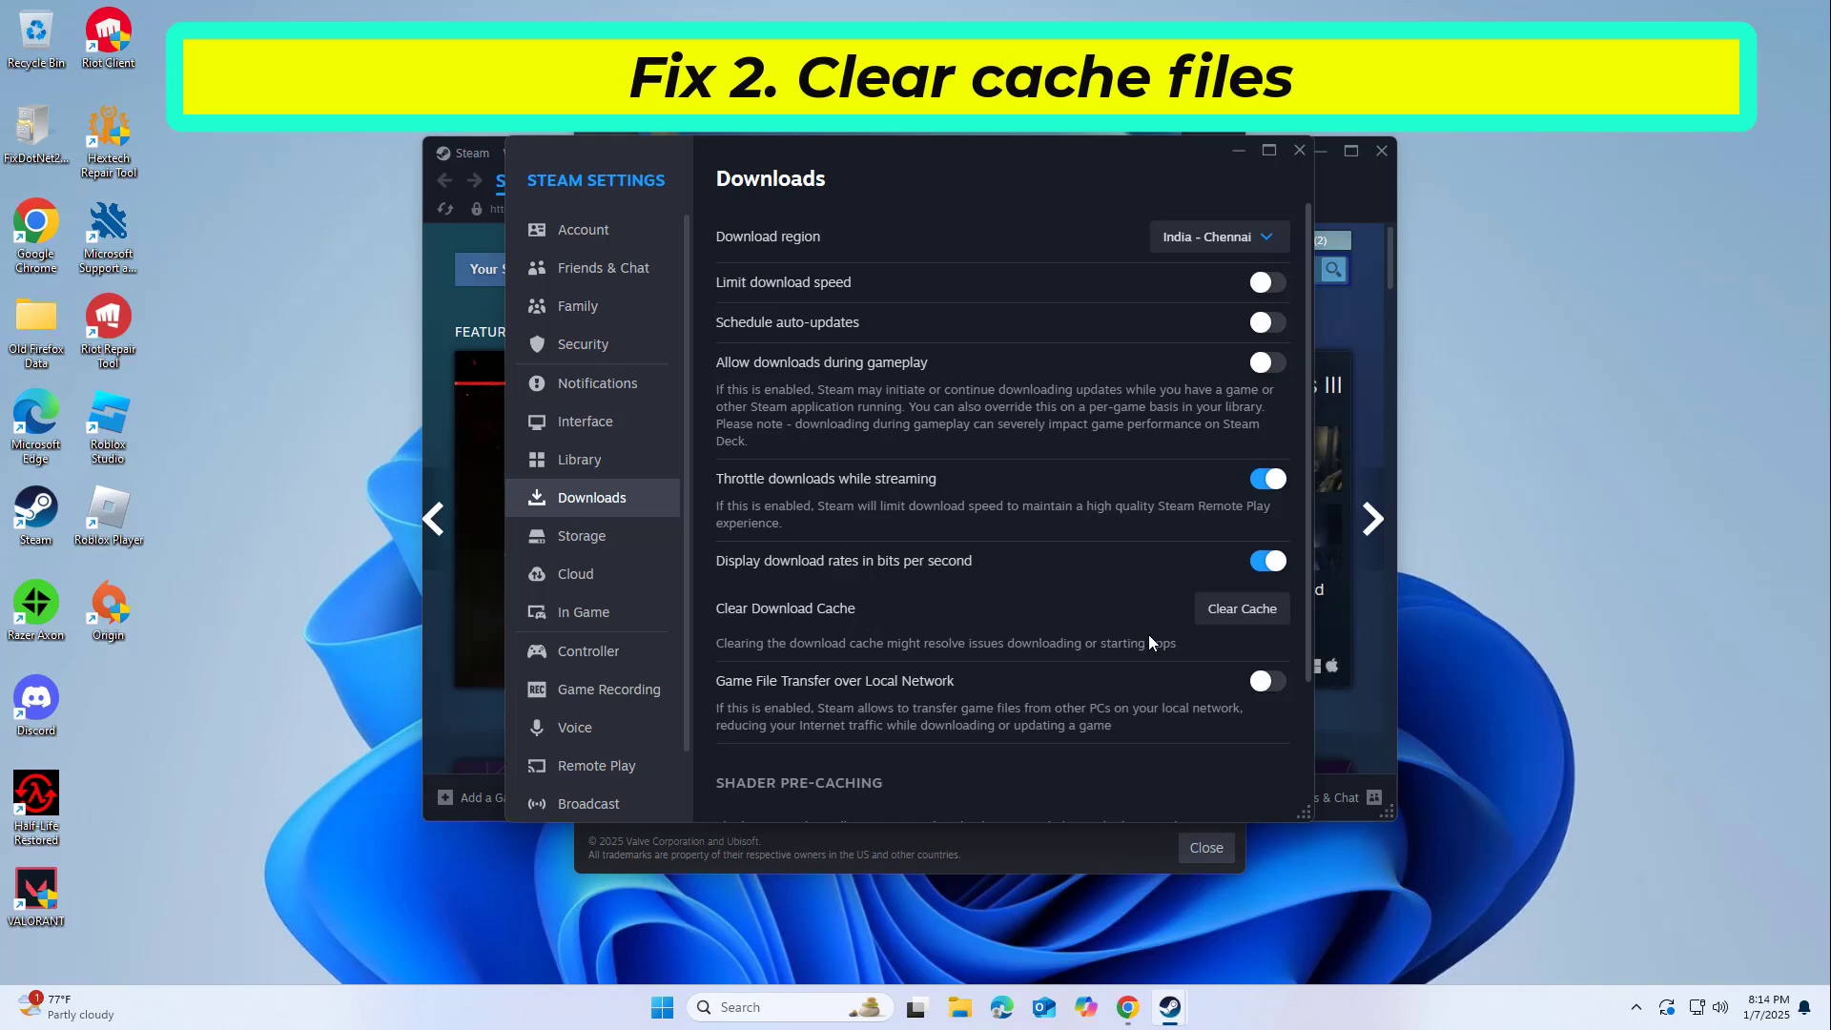
{"action": "left_click", "coordinate": [1239, 615]}
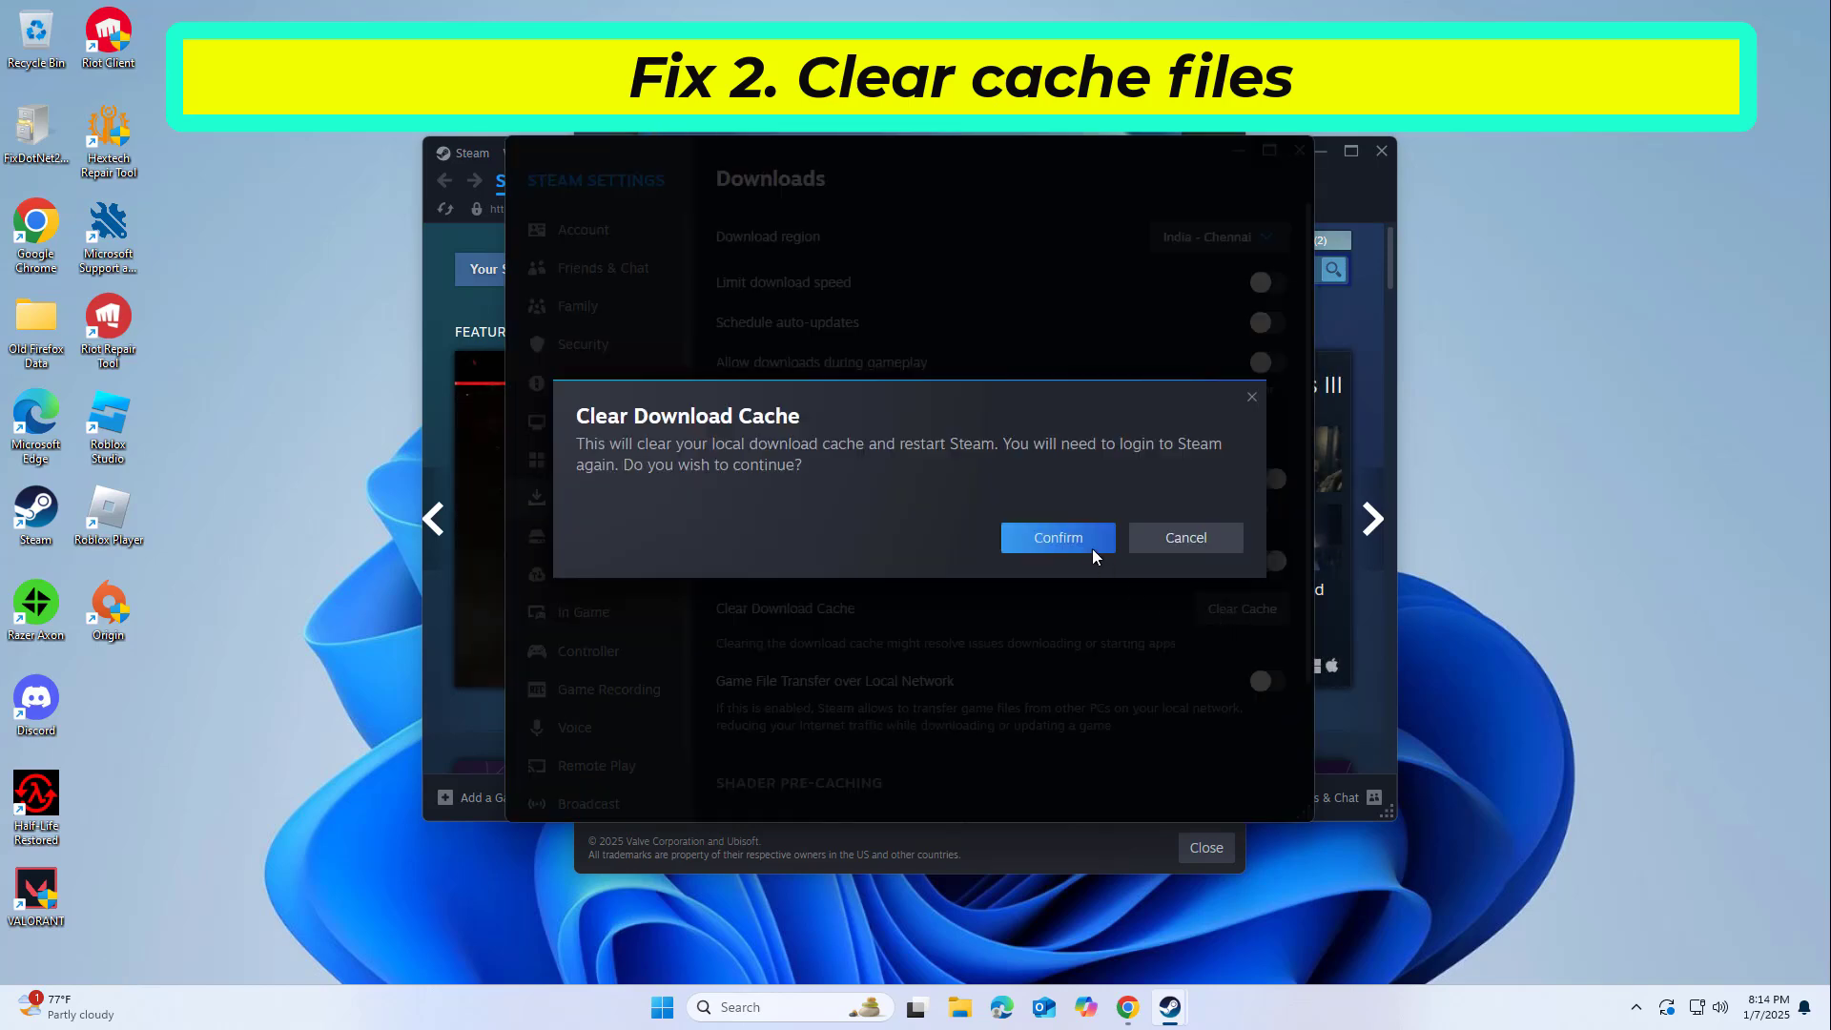
{"action": "left_click", "coordinate": [1092, 547]}
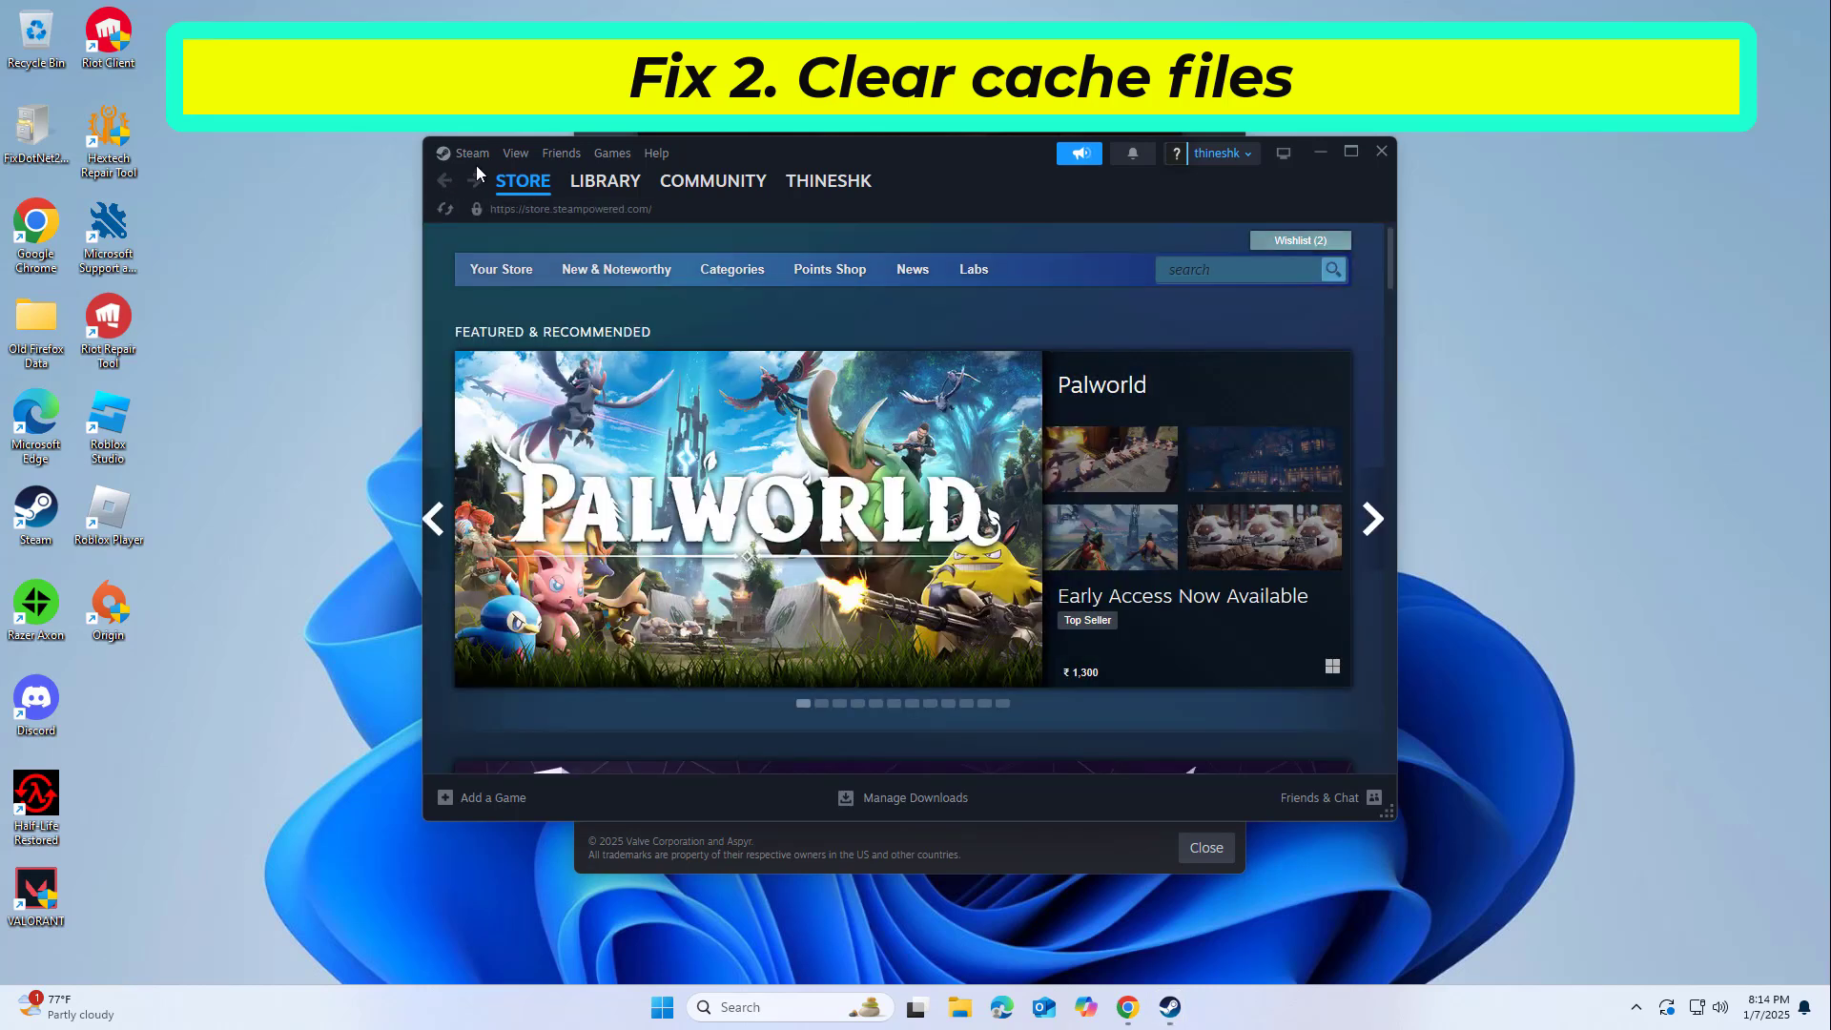
Delete Steam's web browser data from the In Game settings and confirm it
{"action": "left_click", "coordinate": [472, 153]}
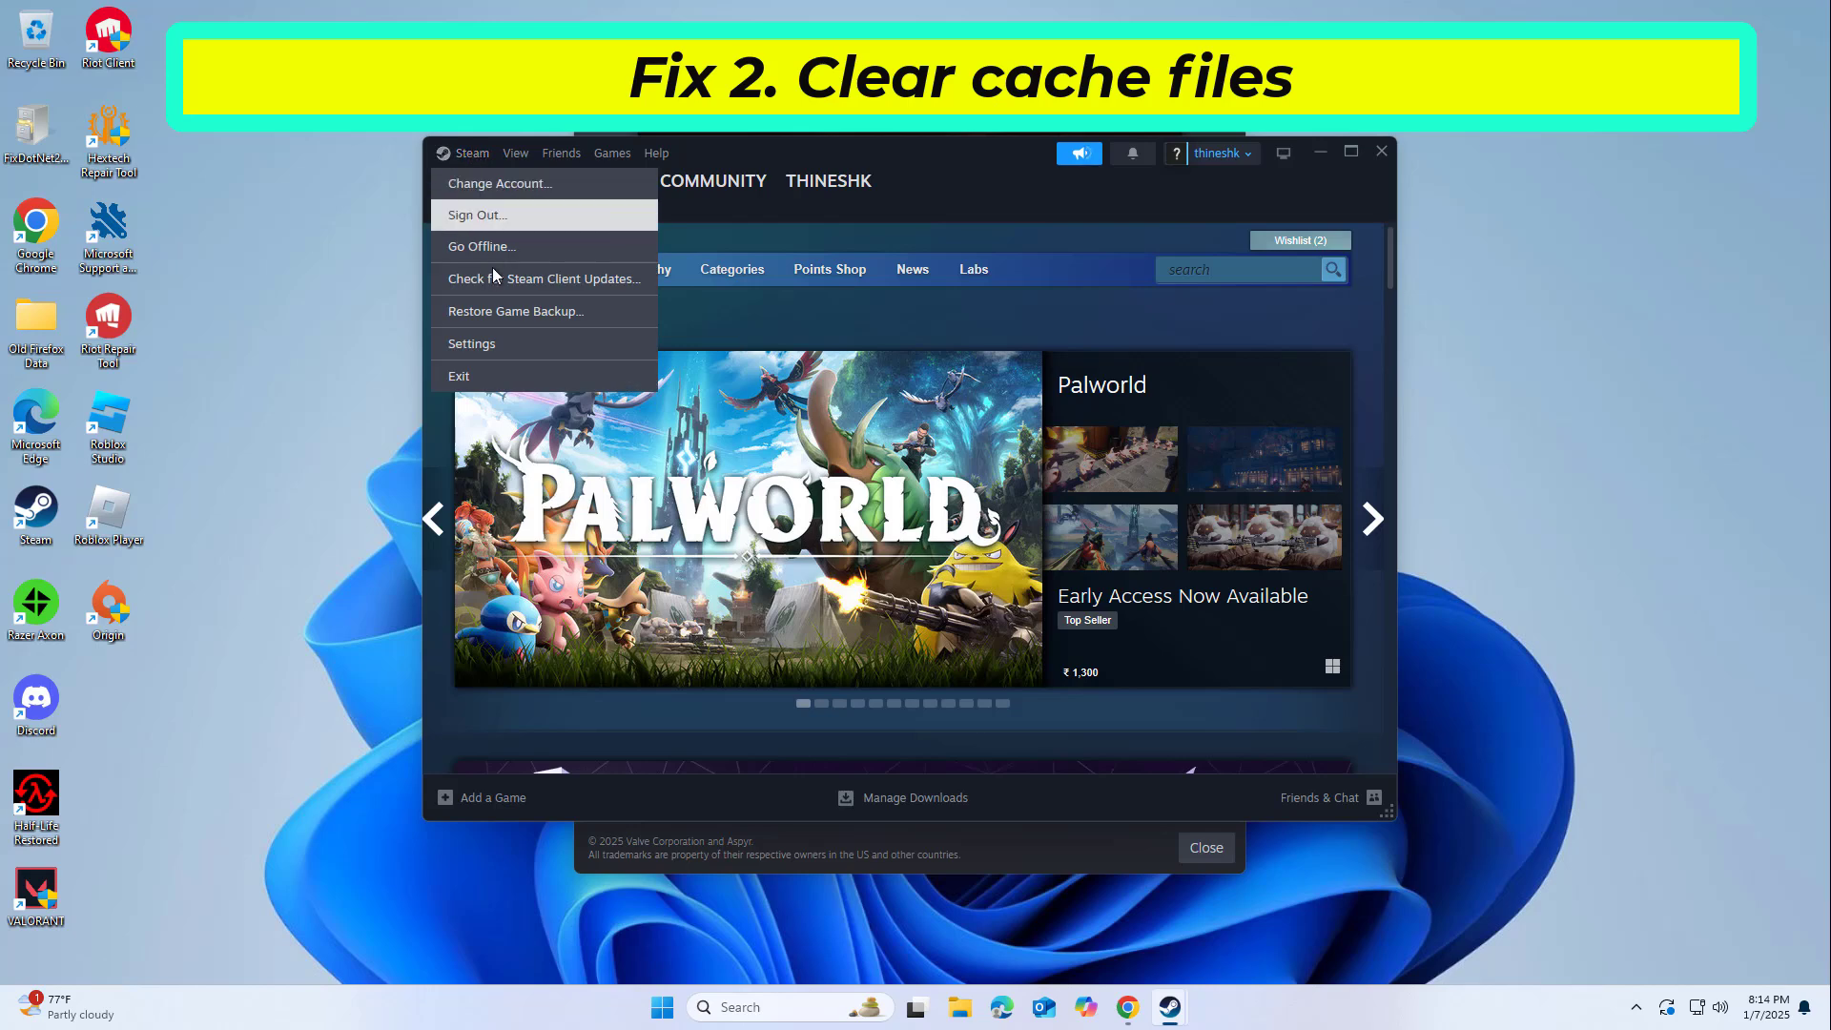
{"action": "left_click", "coordinate": [513, 349]}
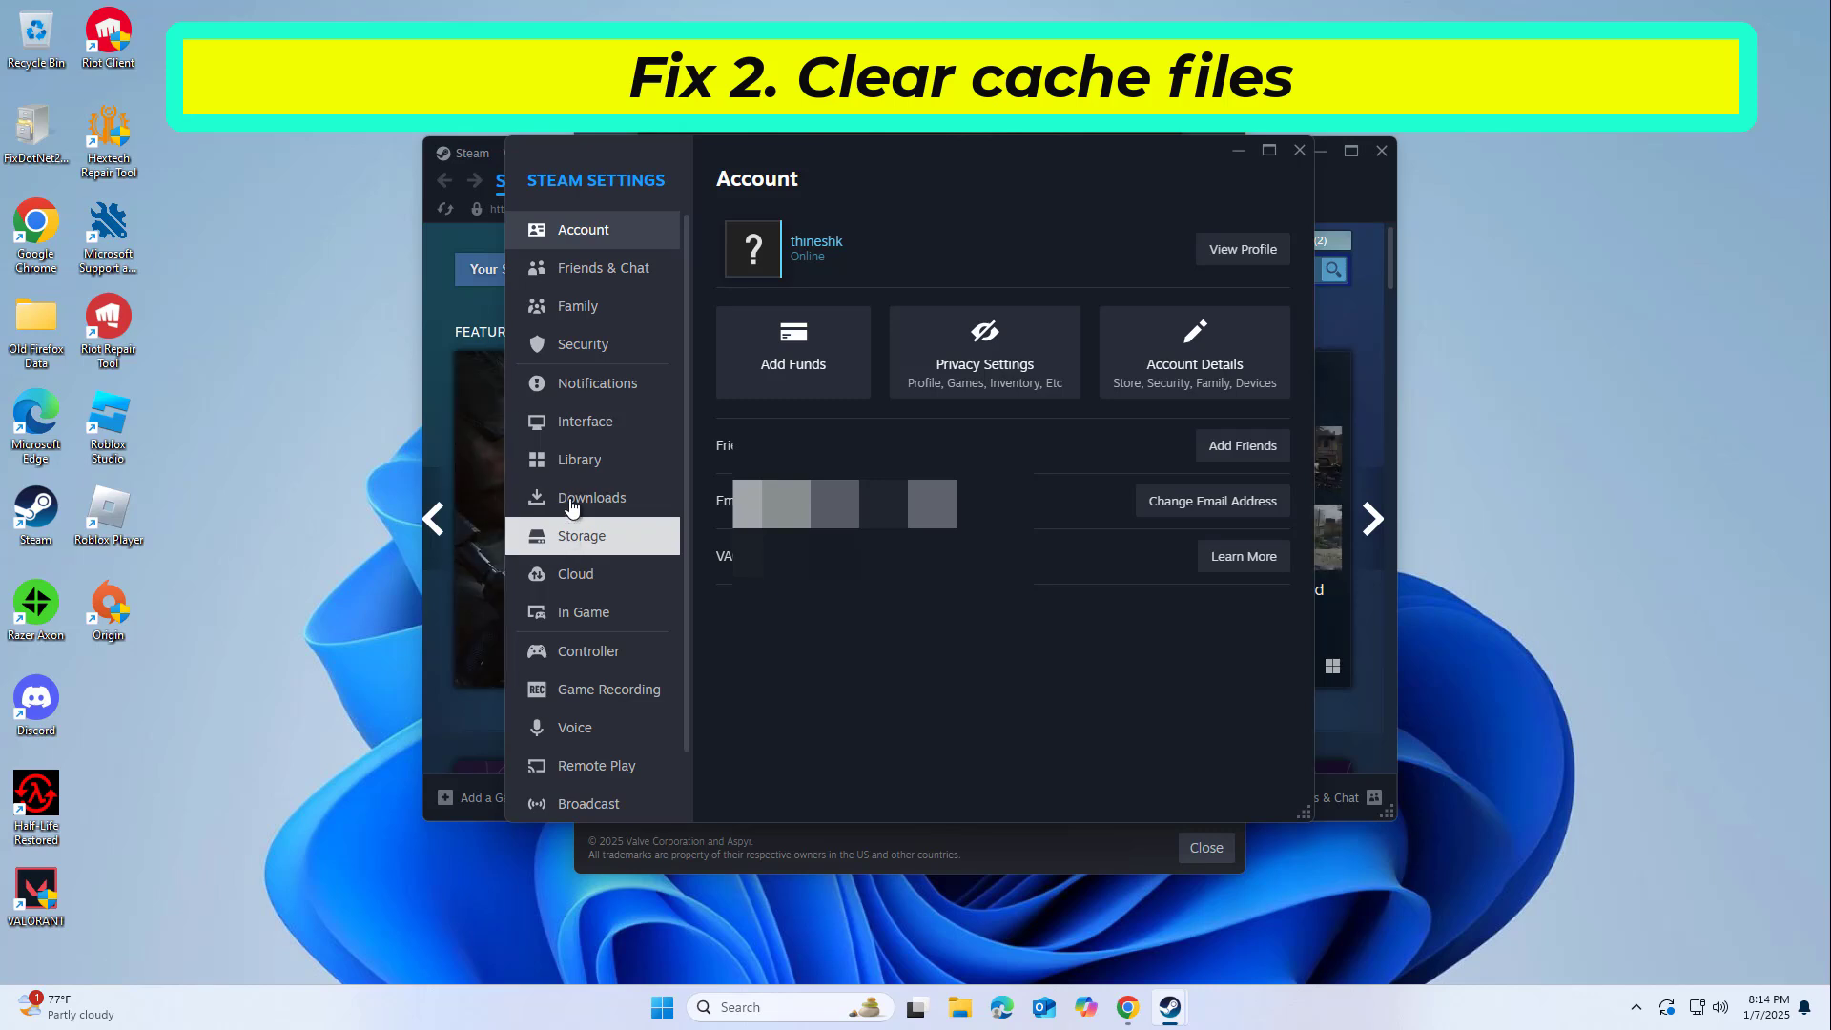
{"action": "left_click", "coordinate": [586, 608]}
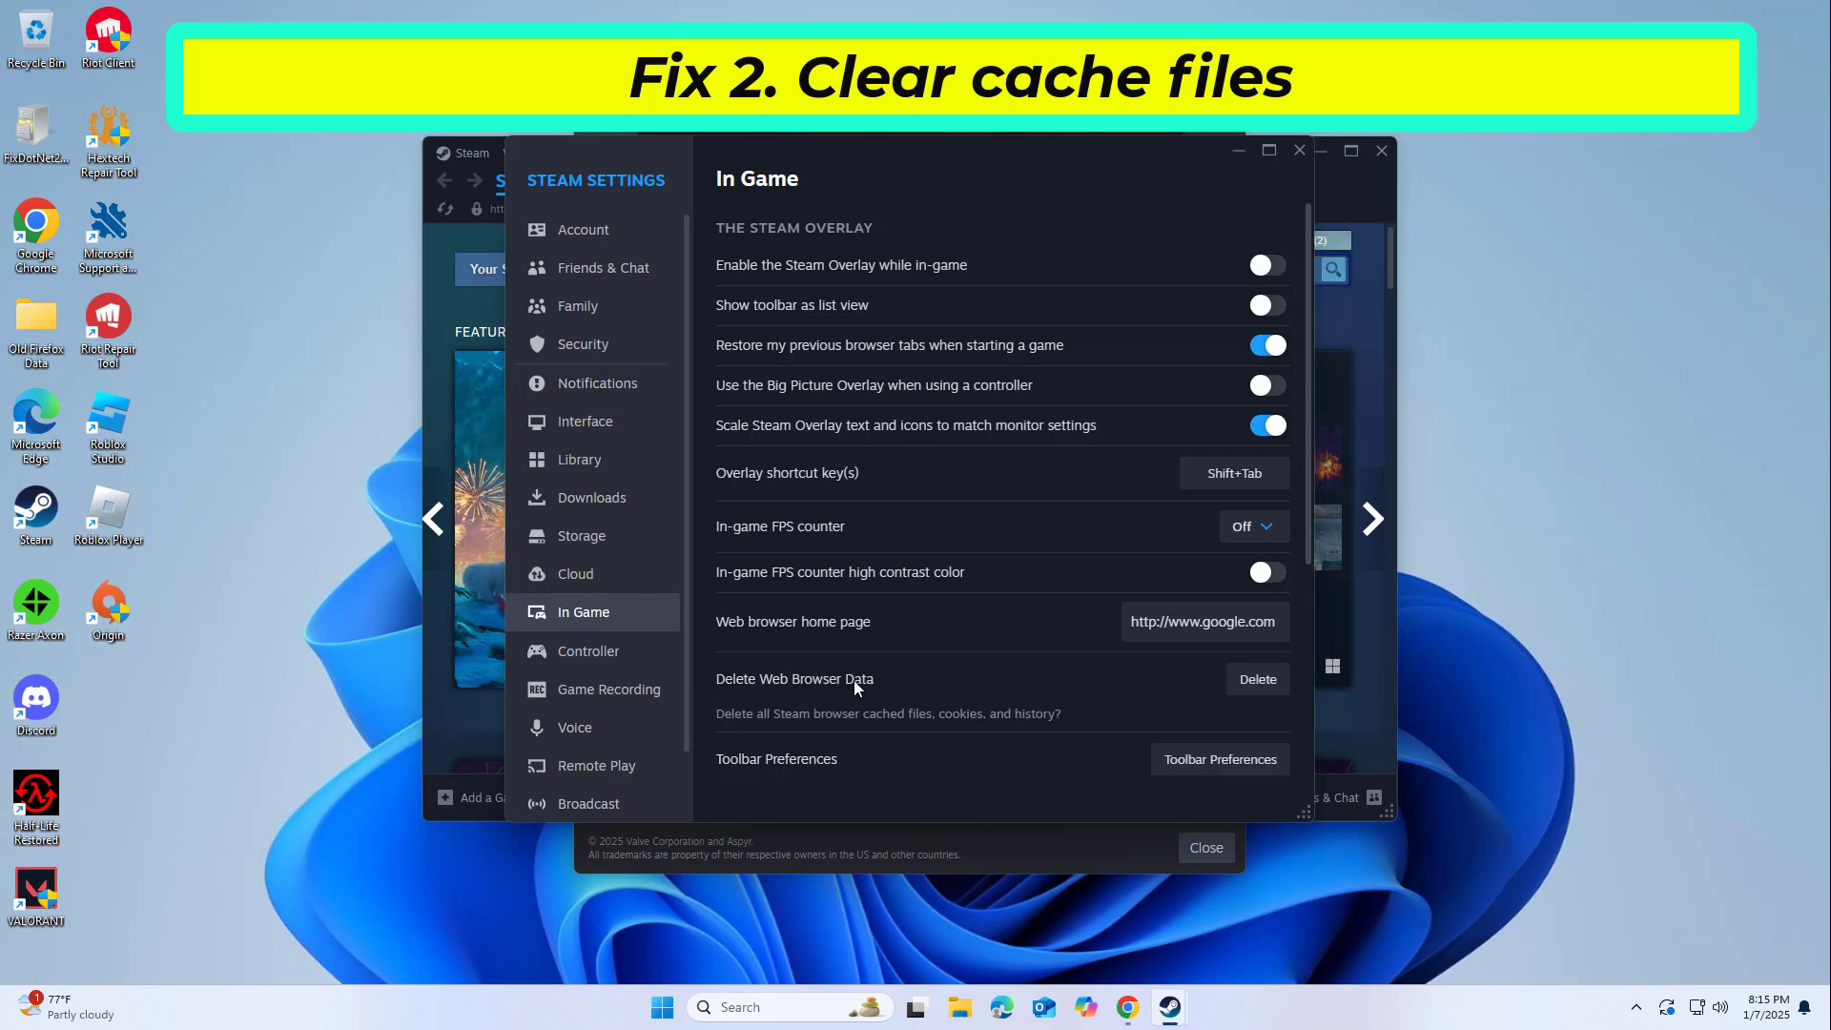
{"action": "left_click", "coordinate": [1269, 685]}
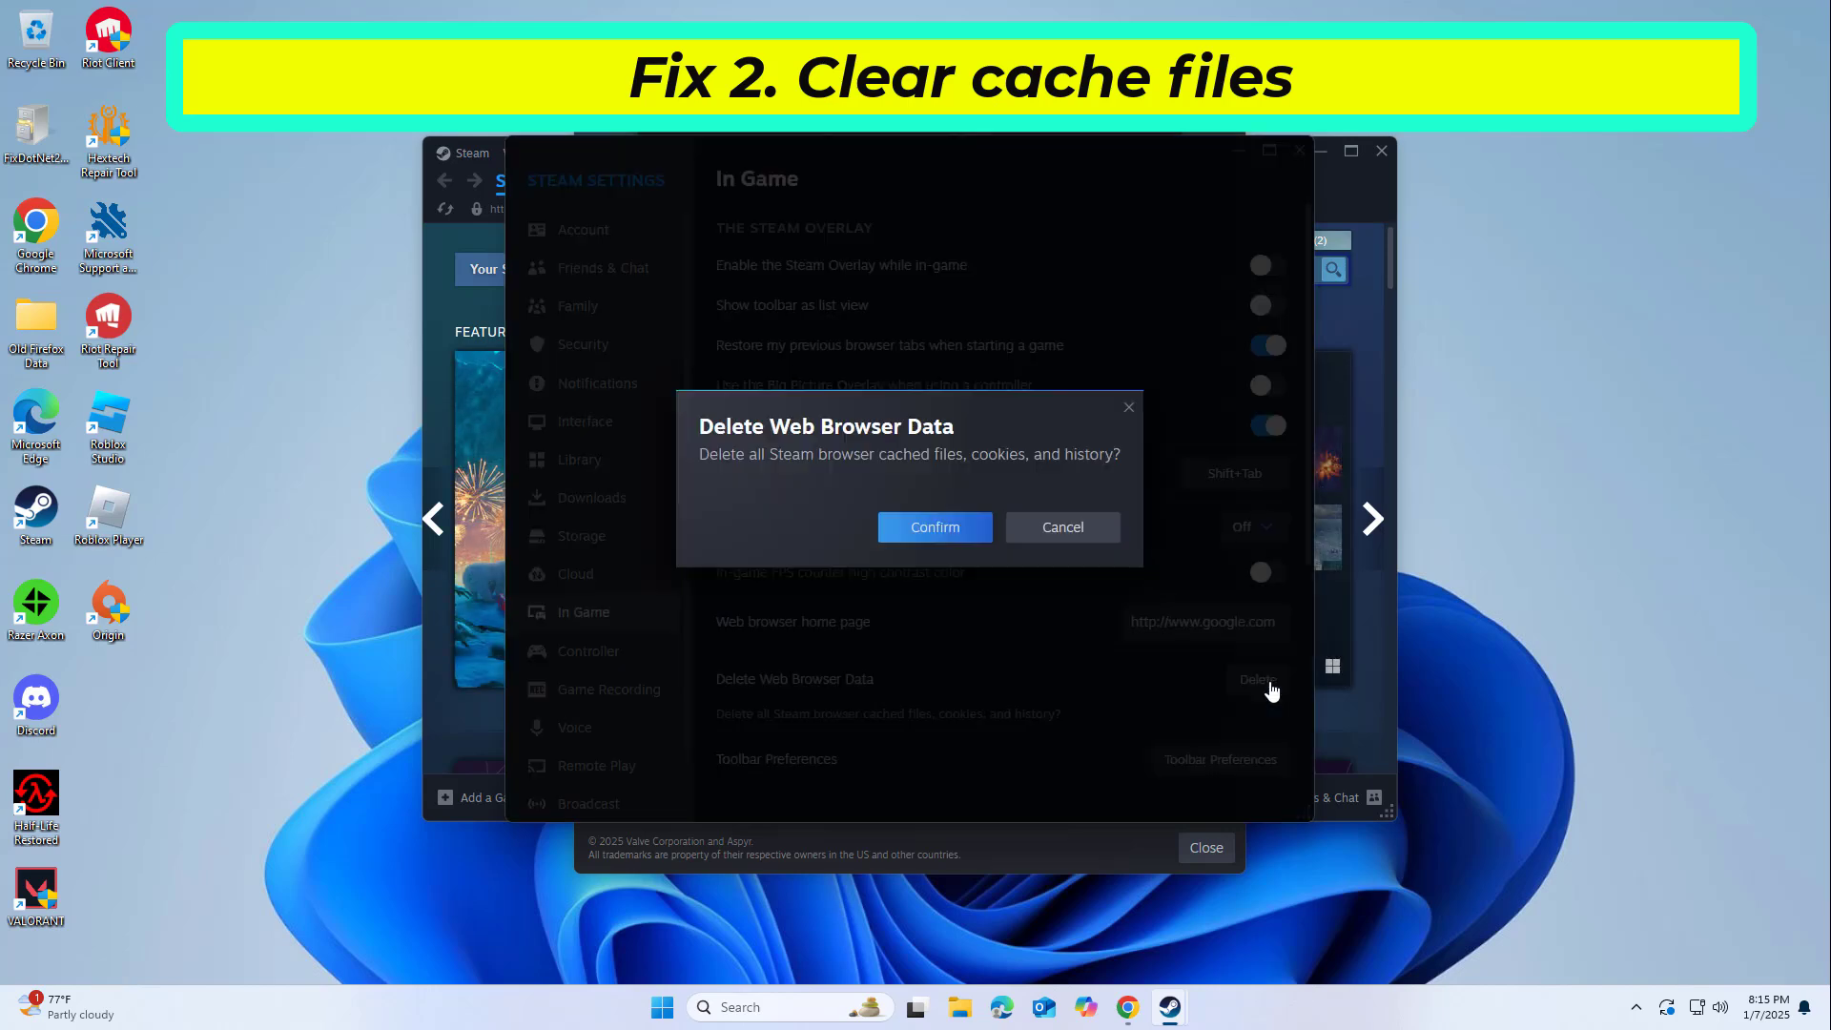
{"action": "left_click", "coordinate": [965, 531]}
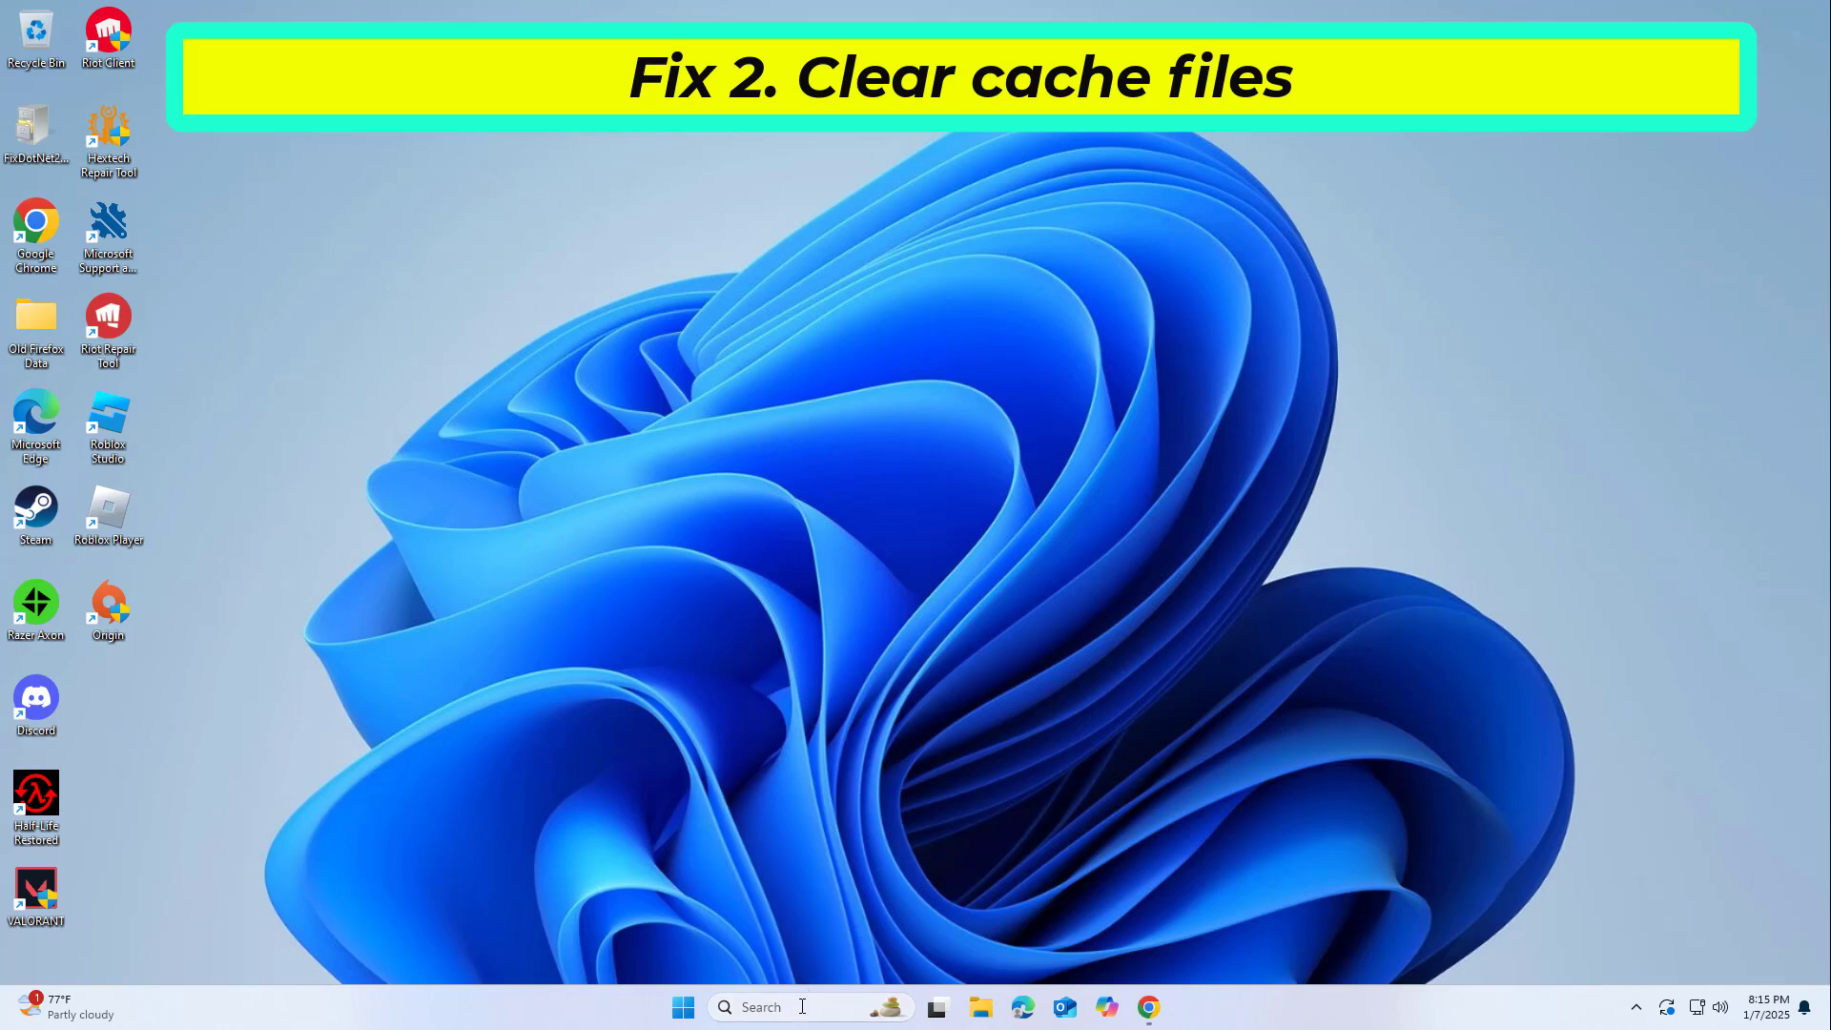
Open Windows Defender Firewall's allowed apps list and unlock it for editing
{"action": "left_click", "coordinate": [803, 1007]}
{"action": "type", "text": "win"}
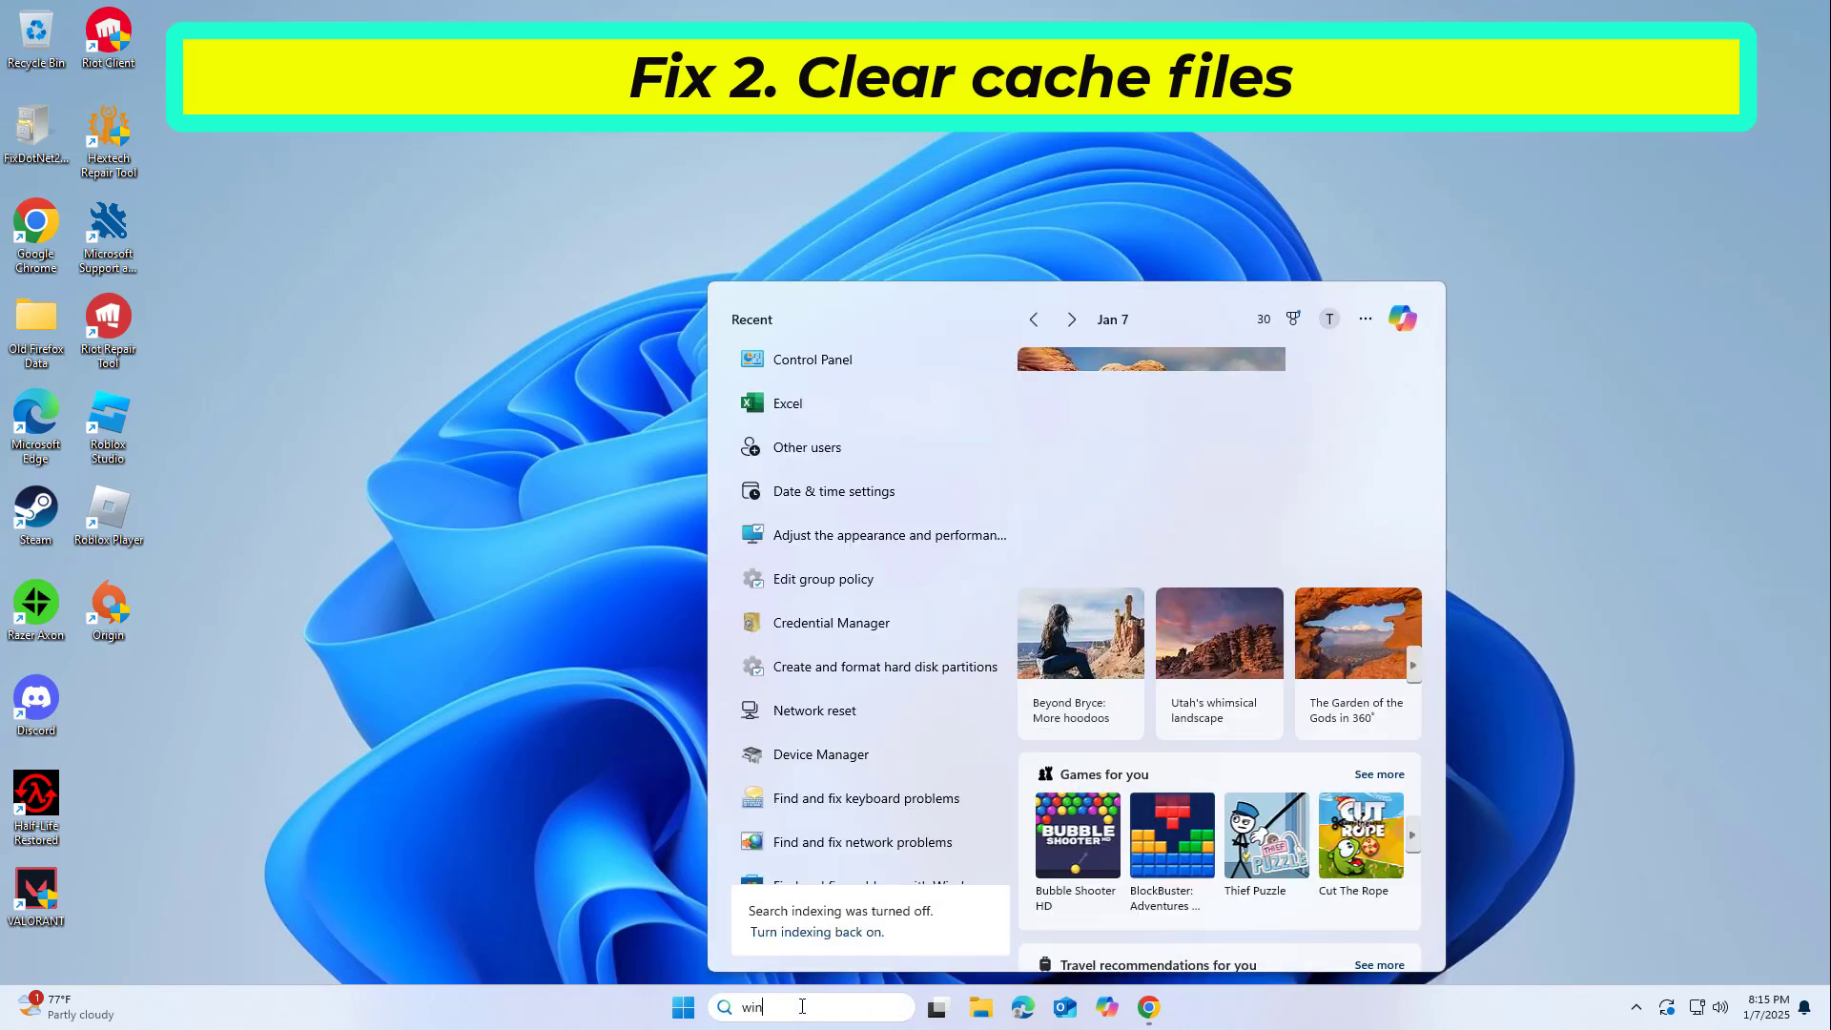
{"action": "type", "text": "dows def"}
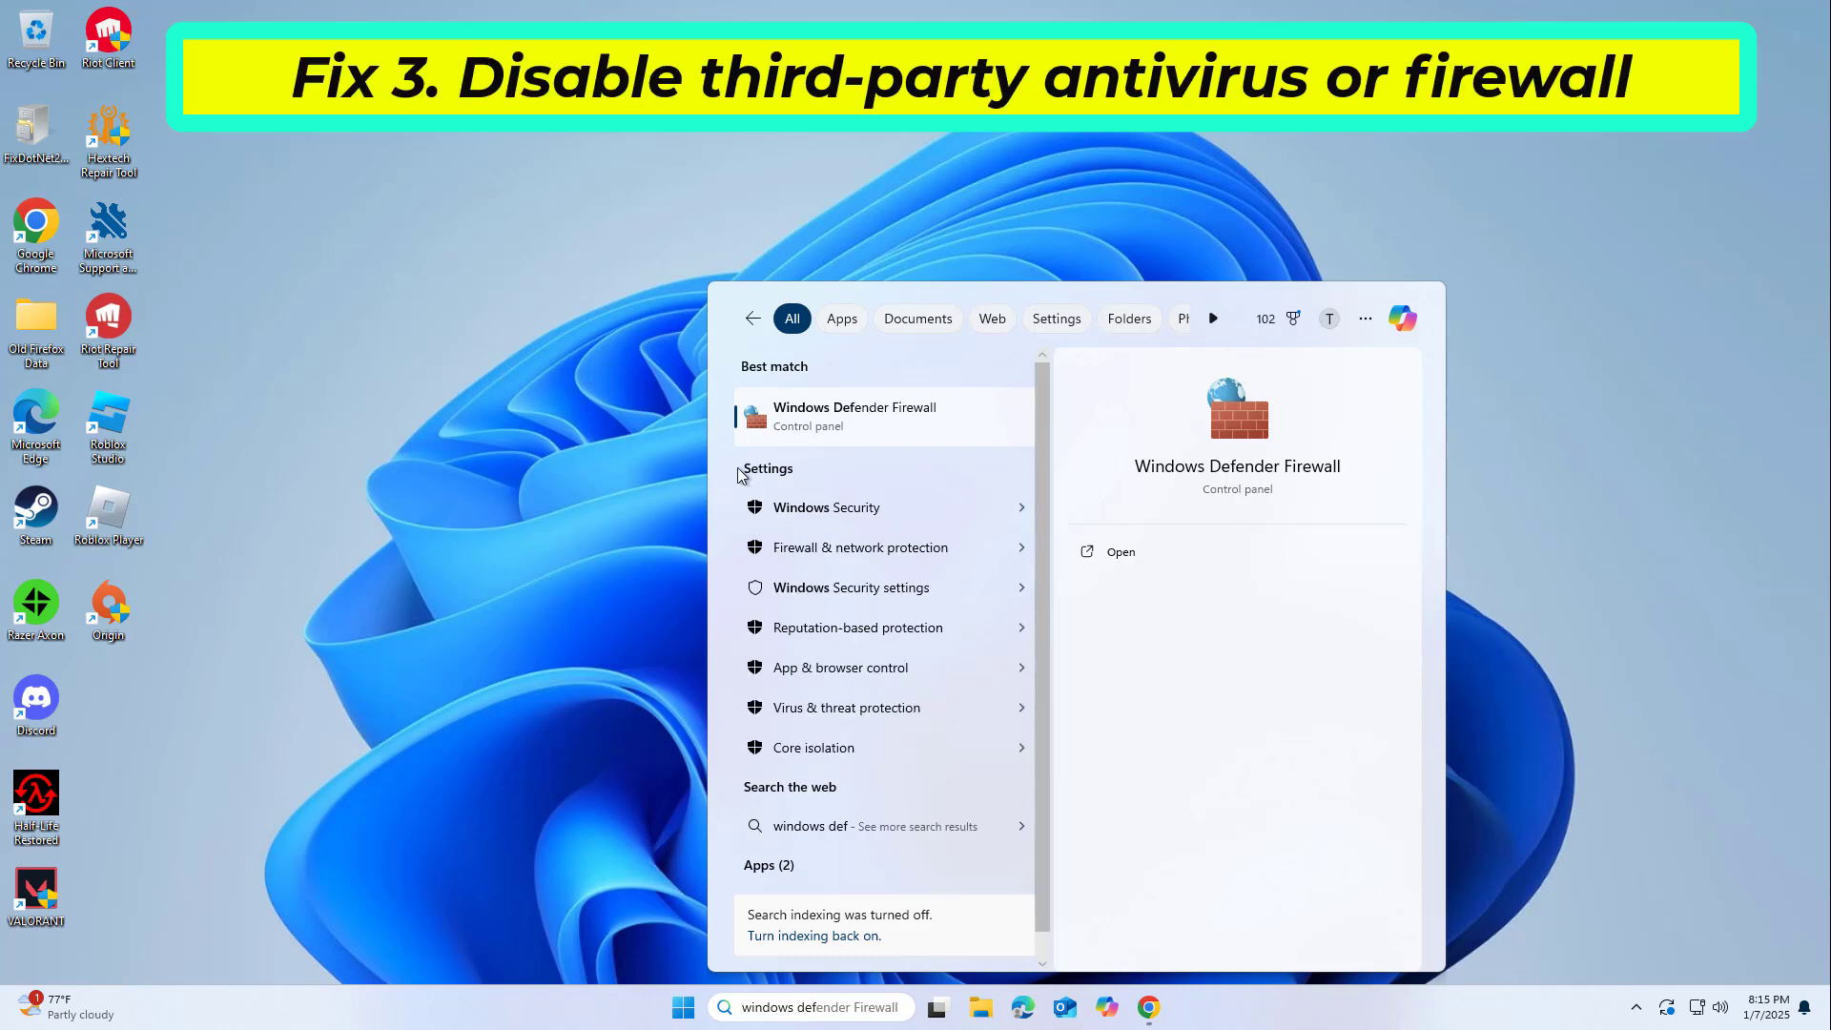
{"action": "left_click", "coordinate": [907, 410]}
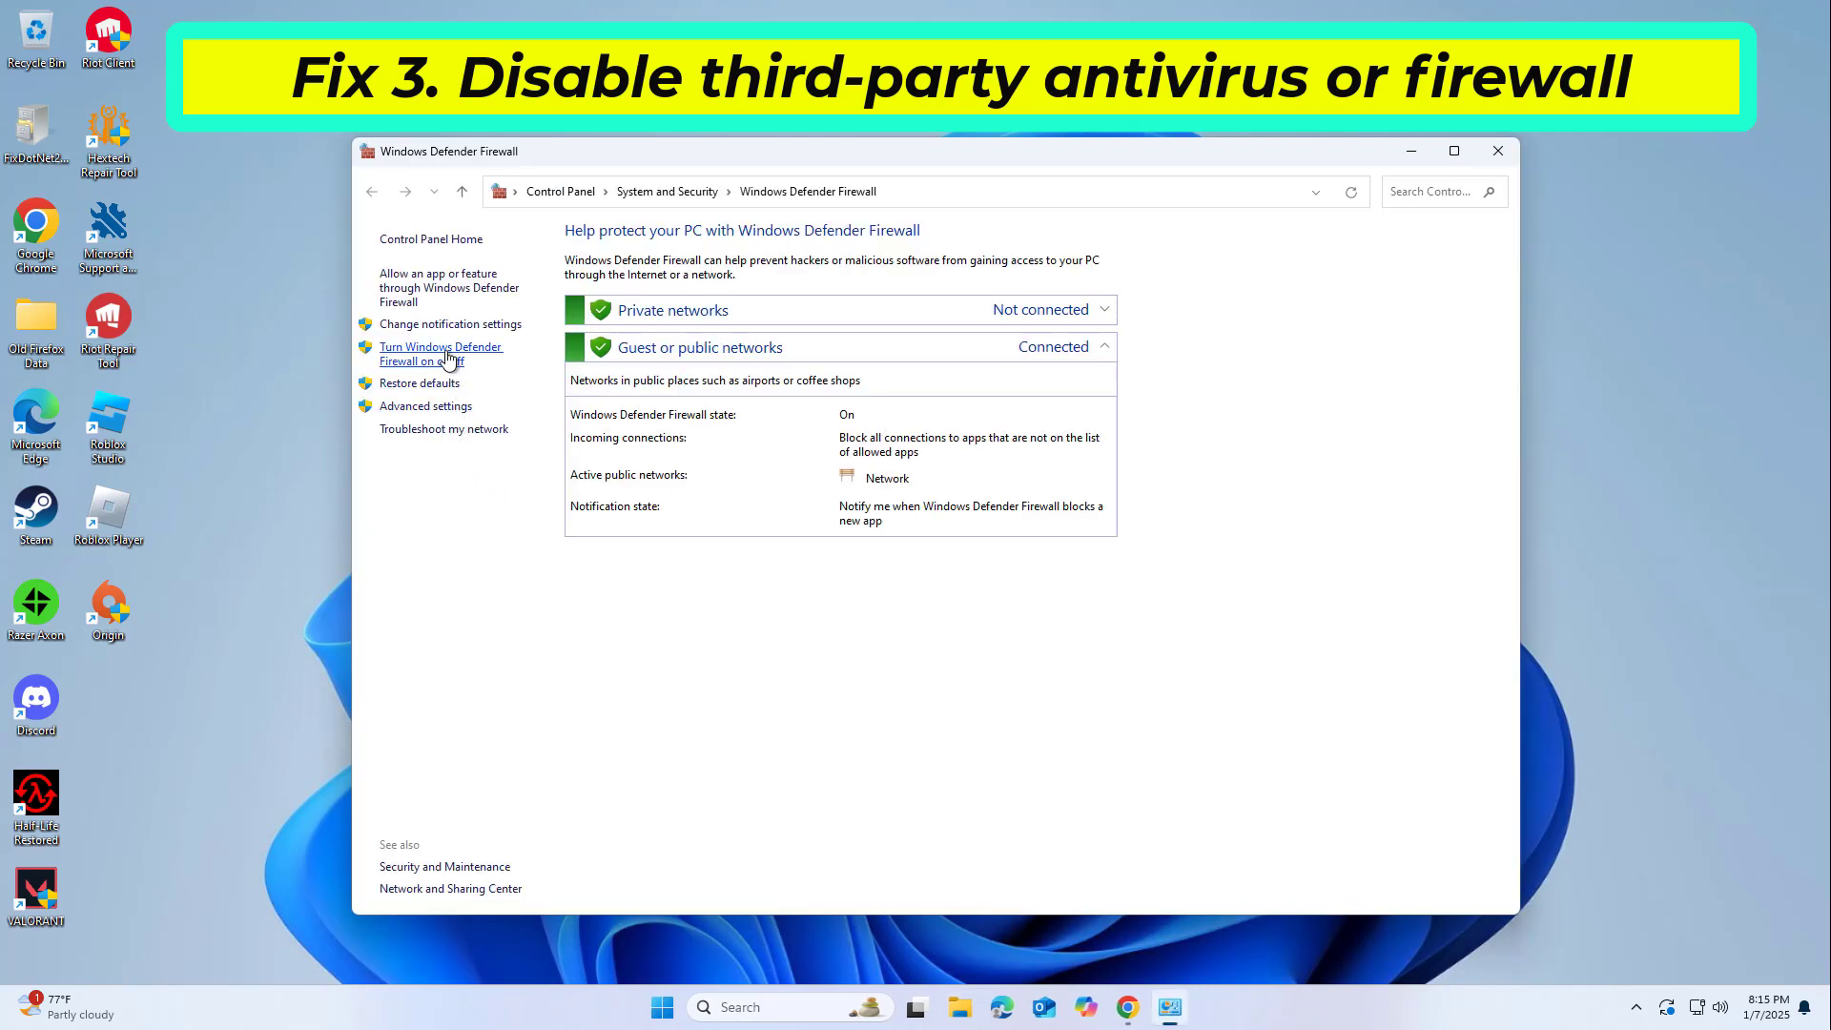
{"action": "left_click", "coordinate": [428, 287]}
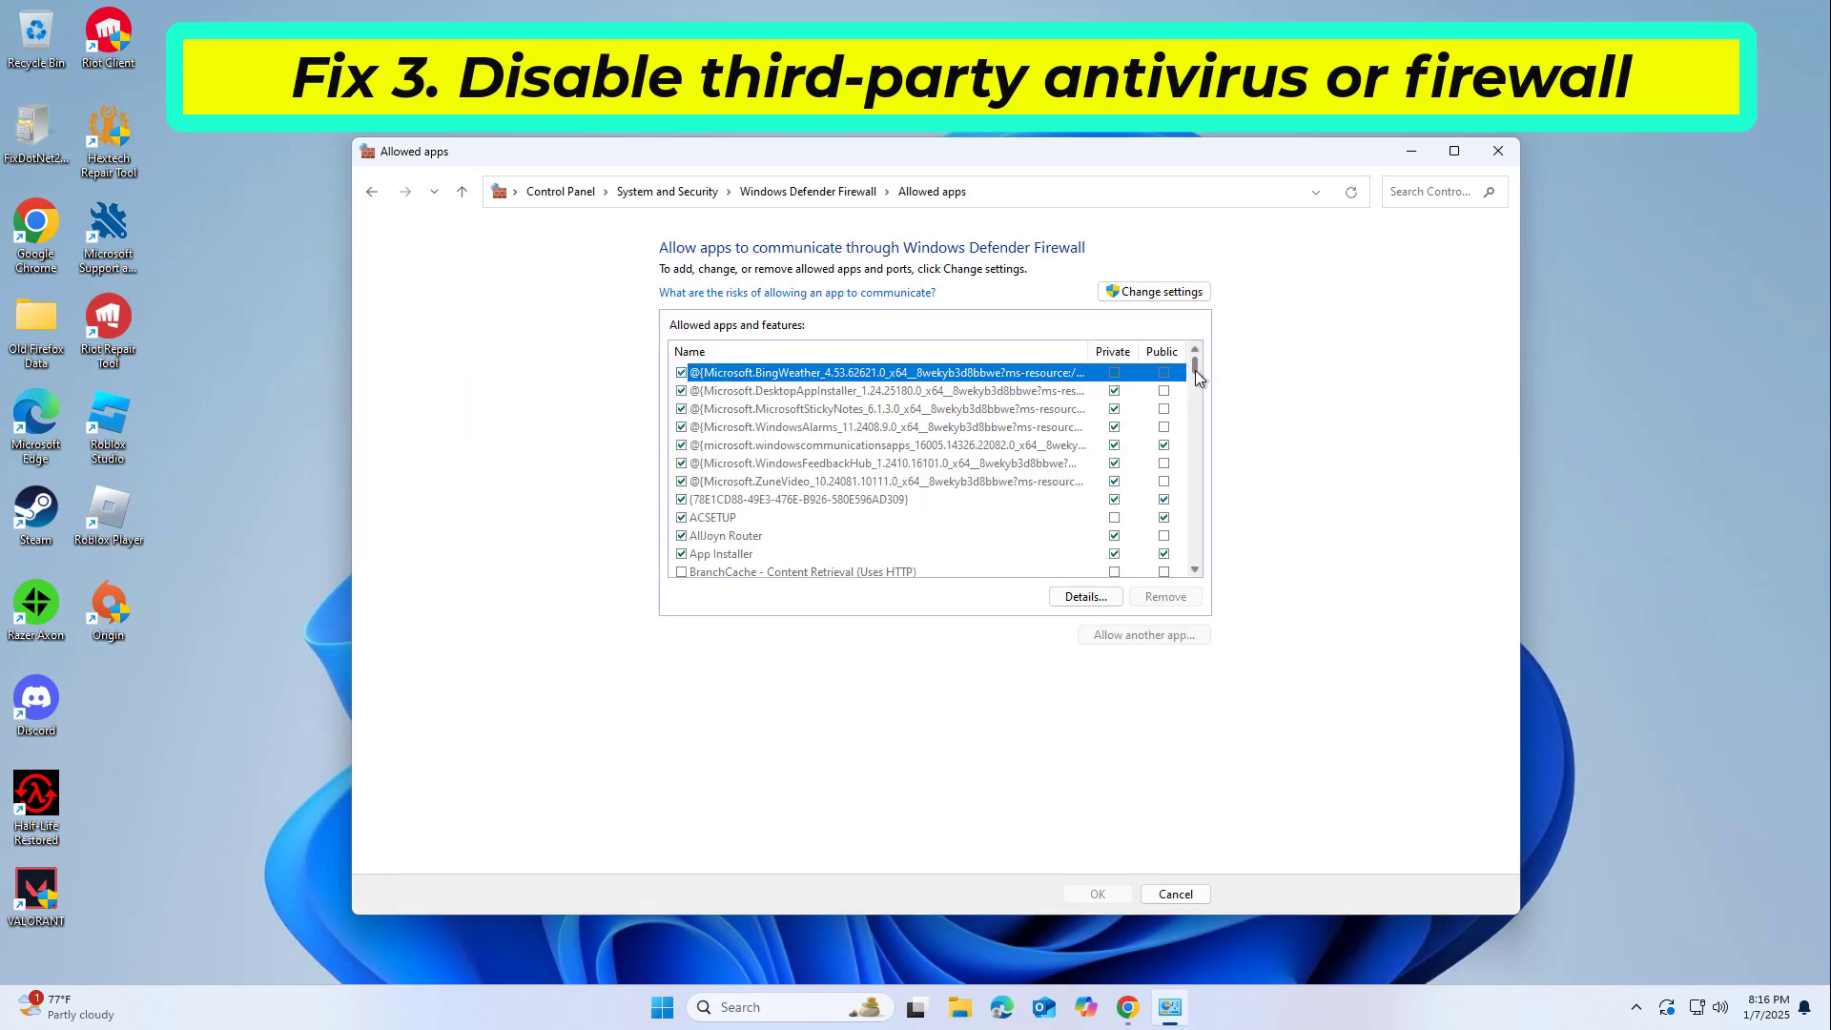
{"action": "scroll", "coordinate": [1199, 375], "scroll_direction": "down", "scroll_amount": 1}
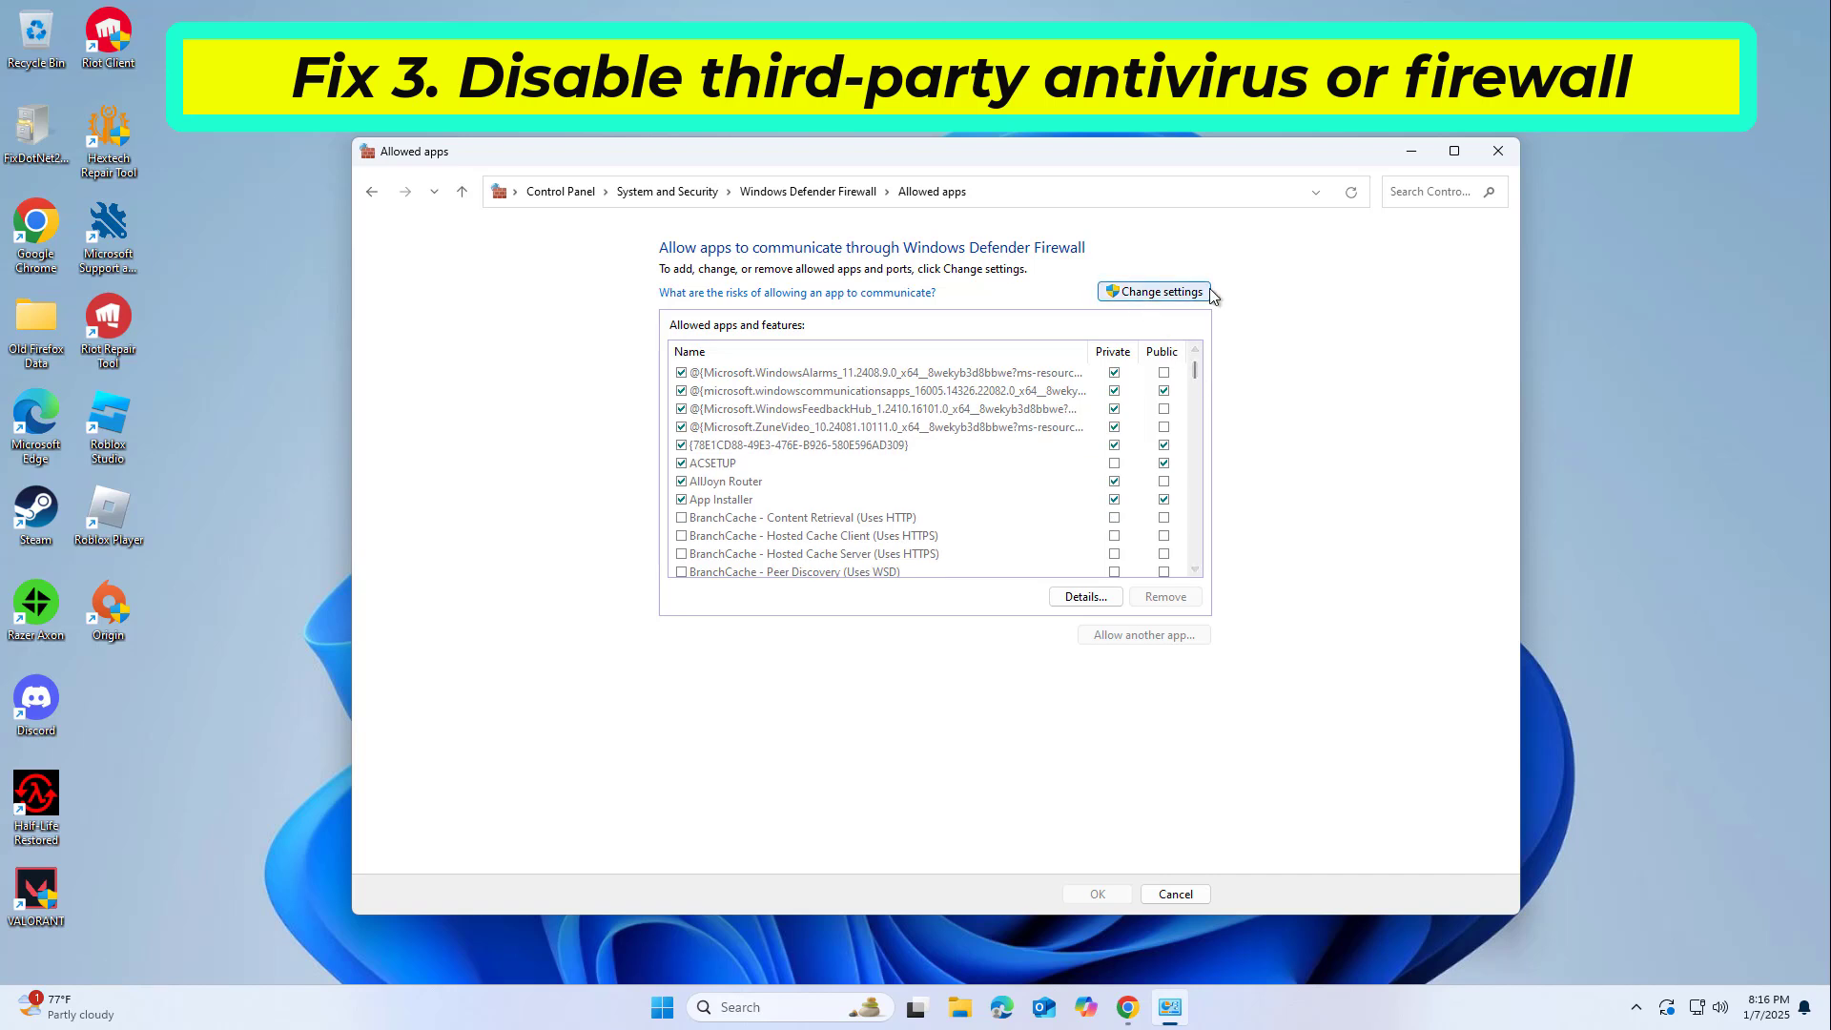
{"action": "left_click", "coordinate": [1144, 292]}
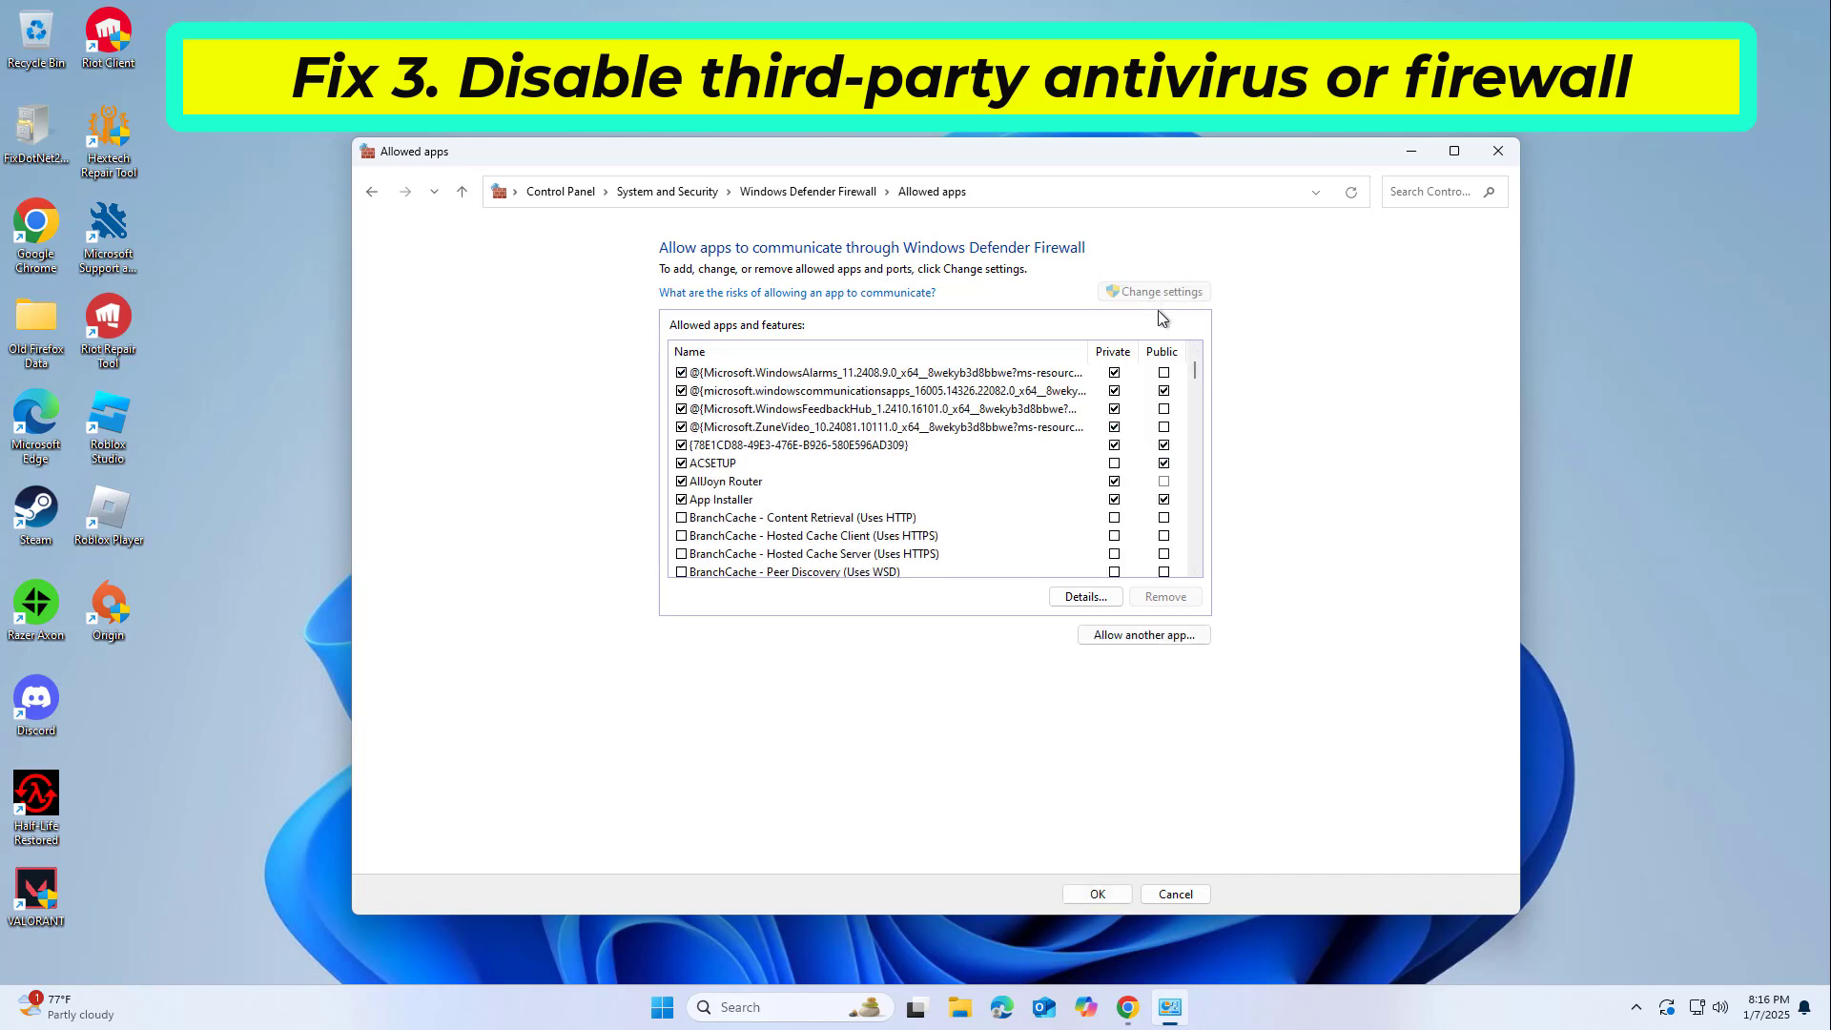
Allow Steam and Steam Web Helper on private and public networks, then close the firewall
{"action": "left_click_drag", "start_coordinate": [1200, 372], "coordinate": [1204, 492]}
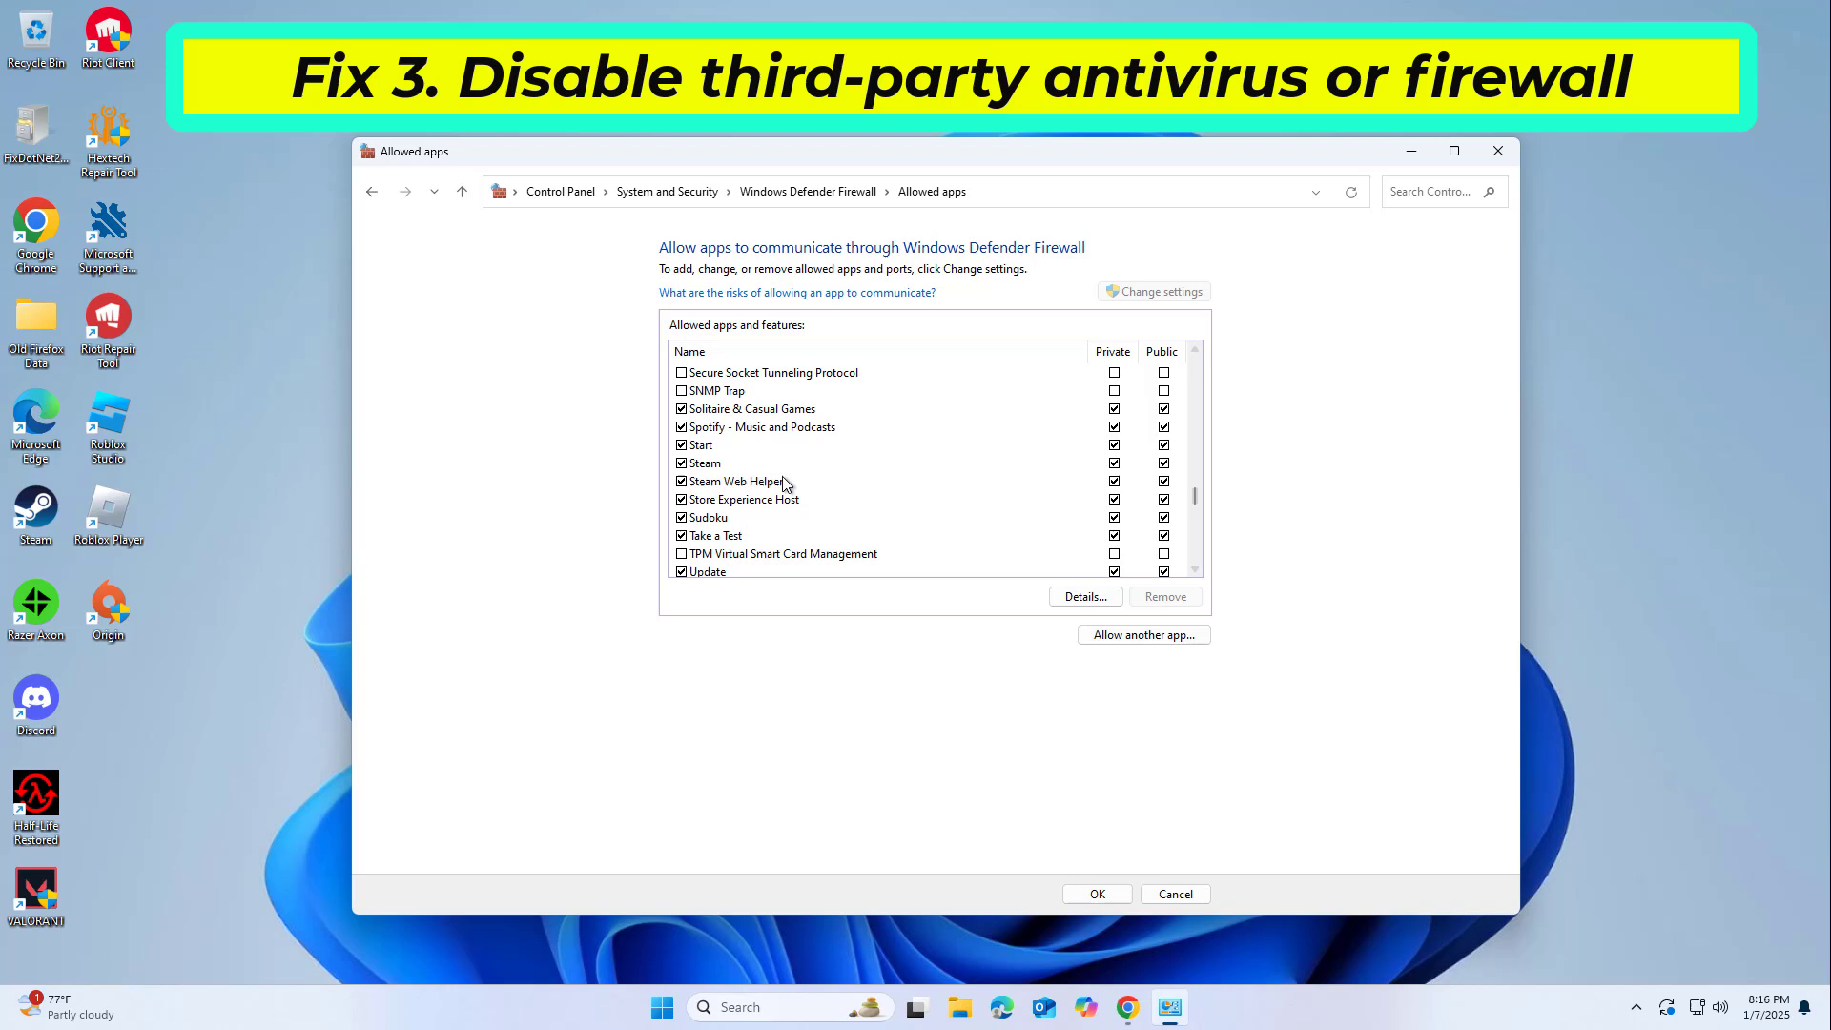
{"action": "left_click", "coordinate": [710, 464]}
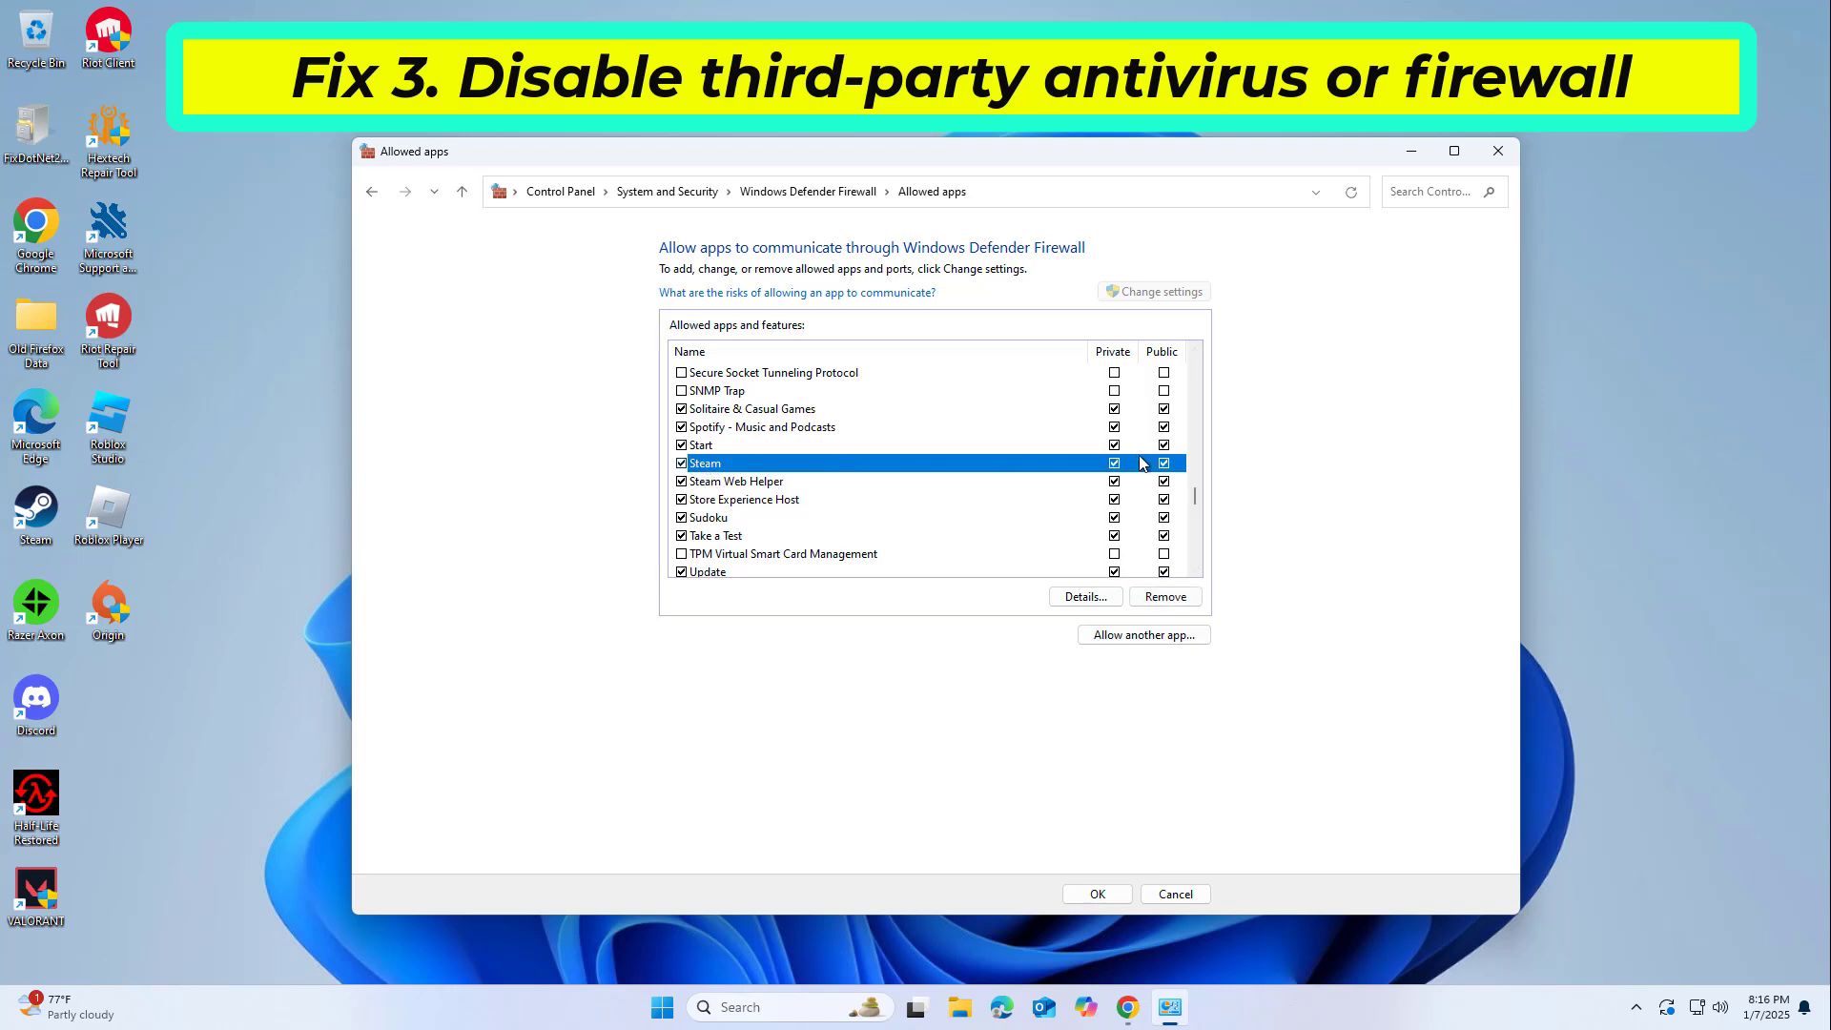
{"action": "double_click", "coordinate": [1123, 469]}
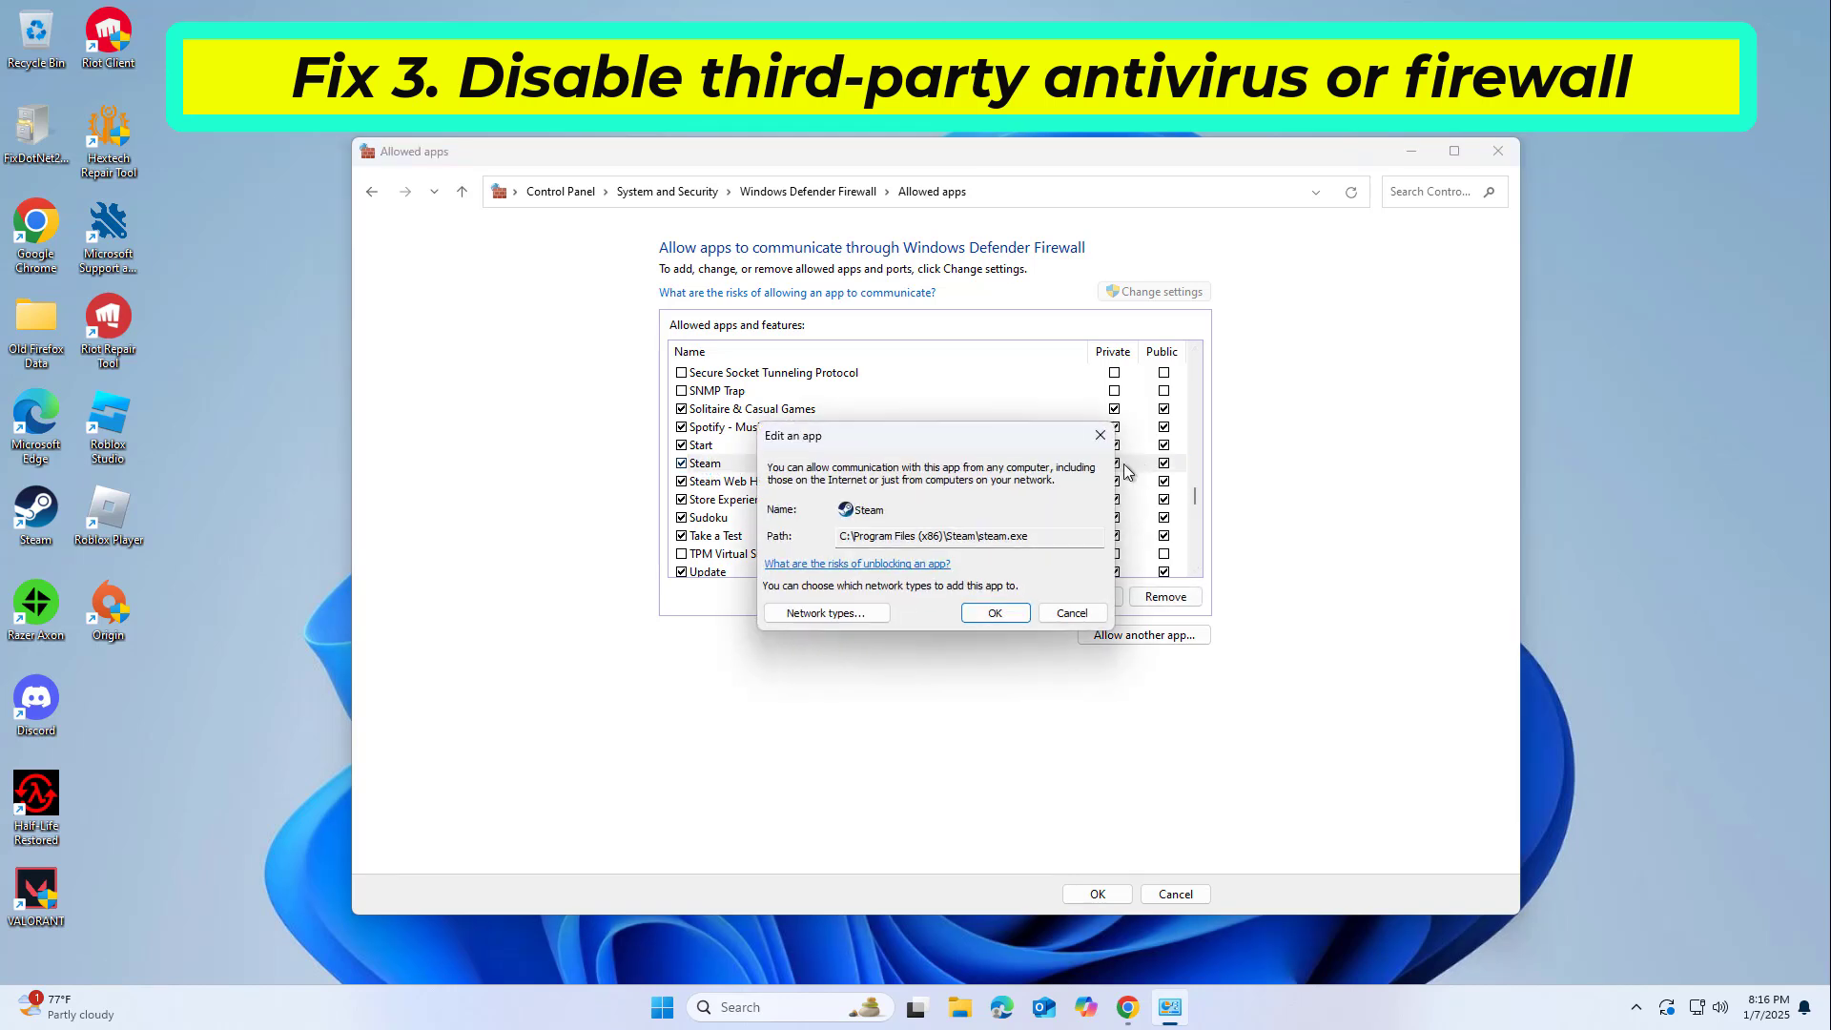
{"action": "left_click", "coordinate": [995, 614]}
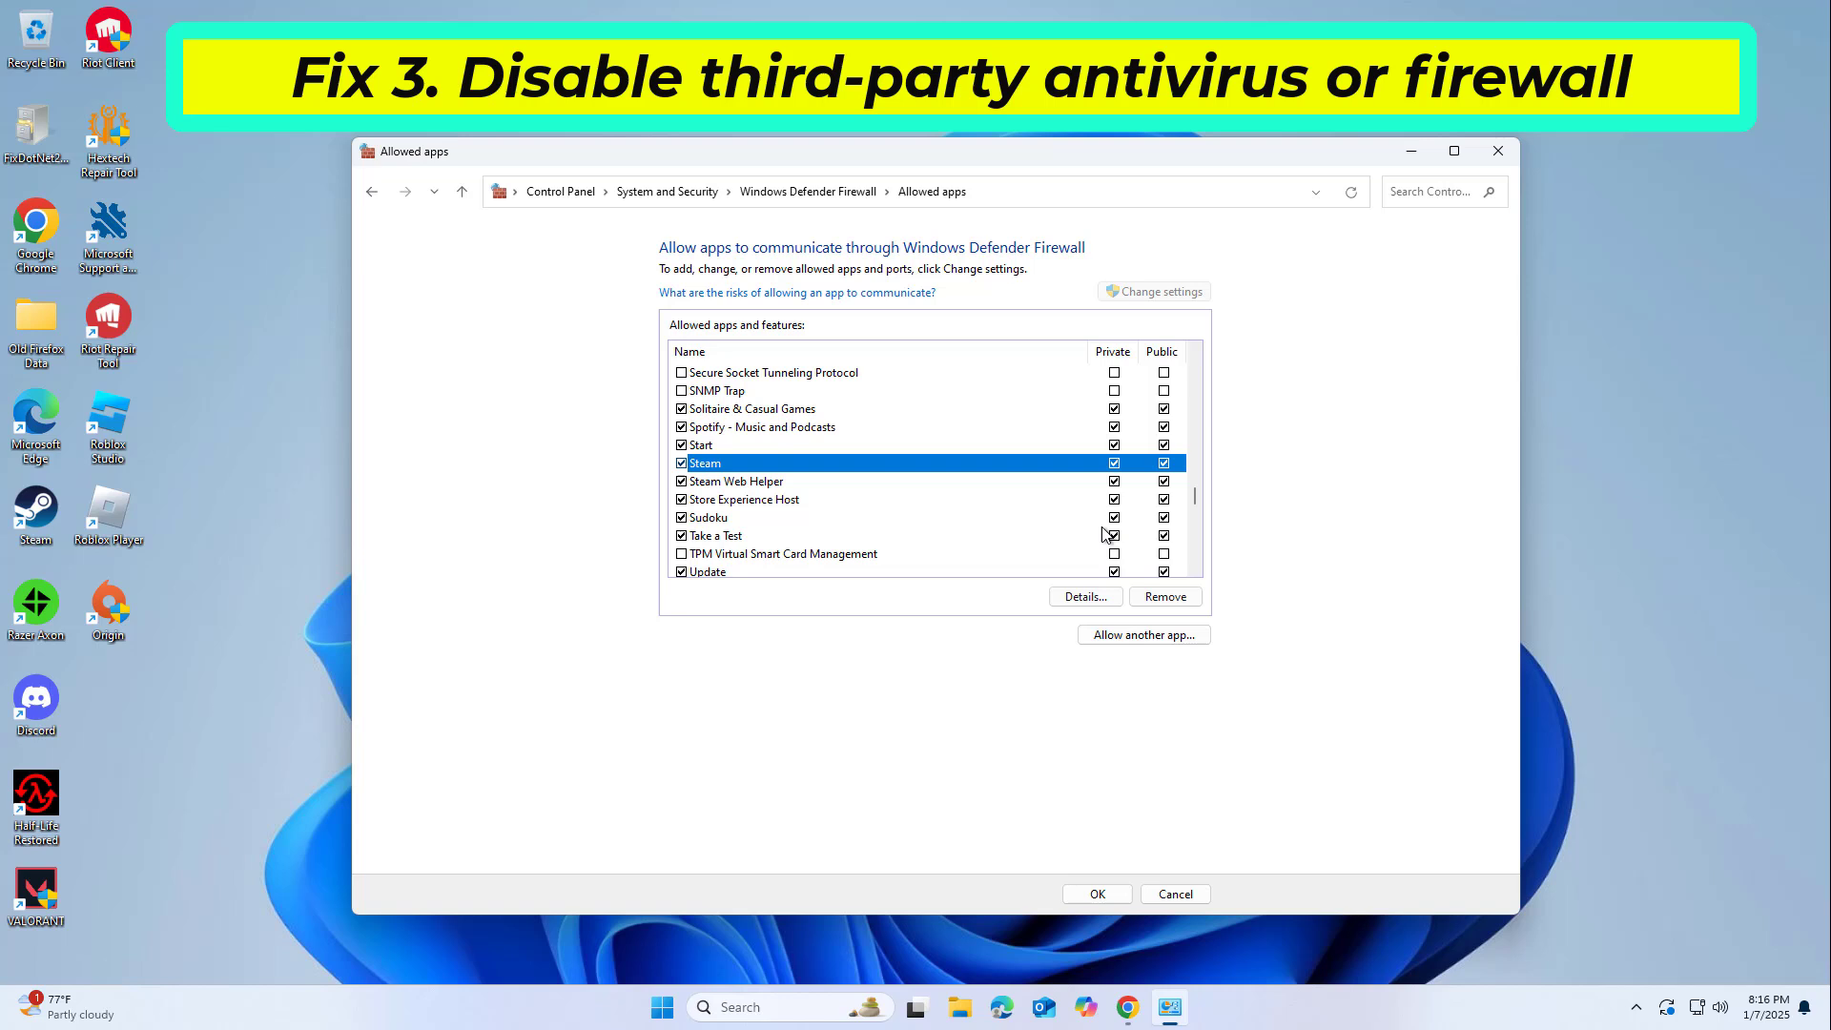
{"action": "double_click", "coordinate": [1164, 466]}
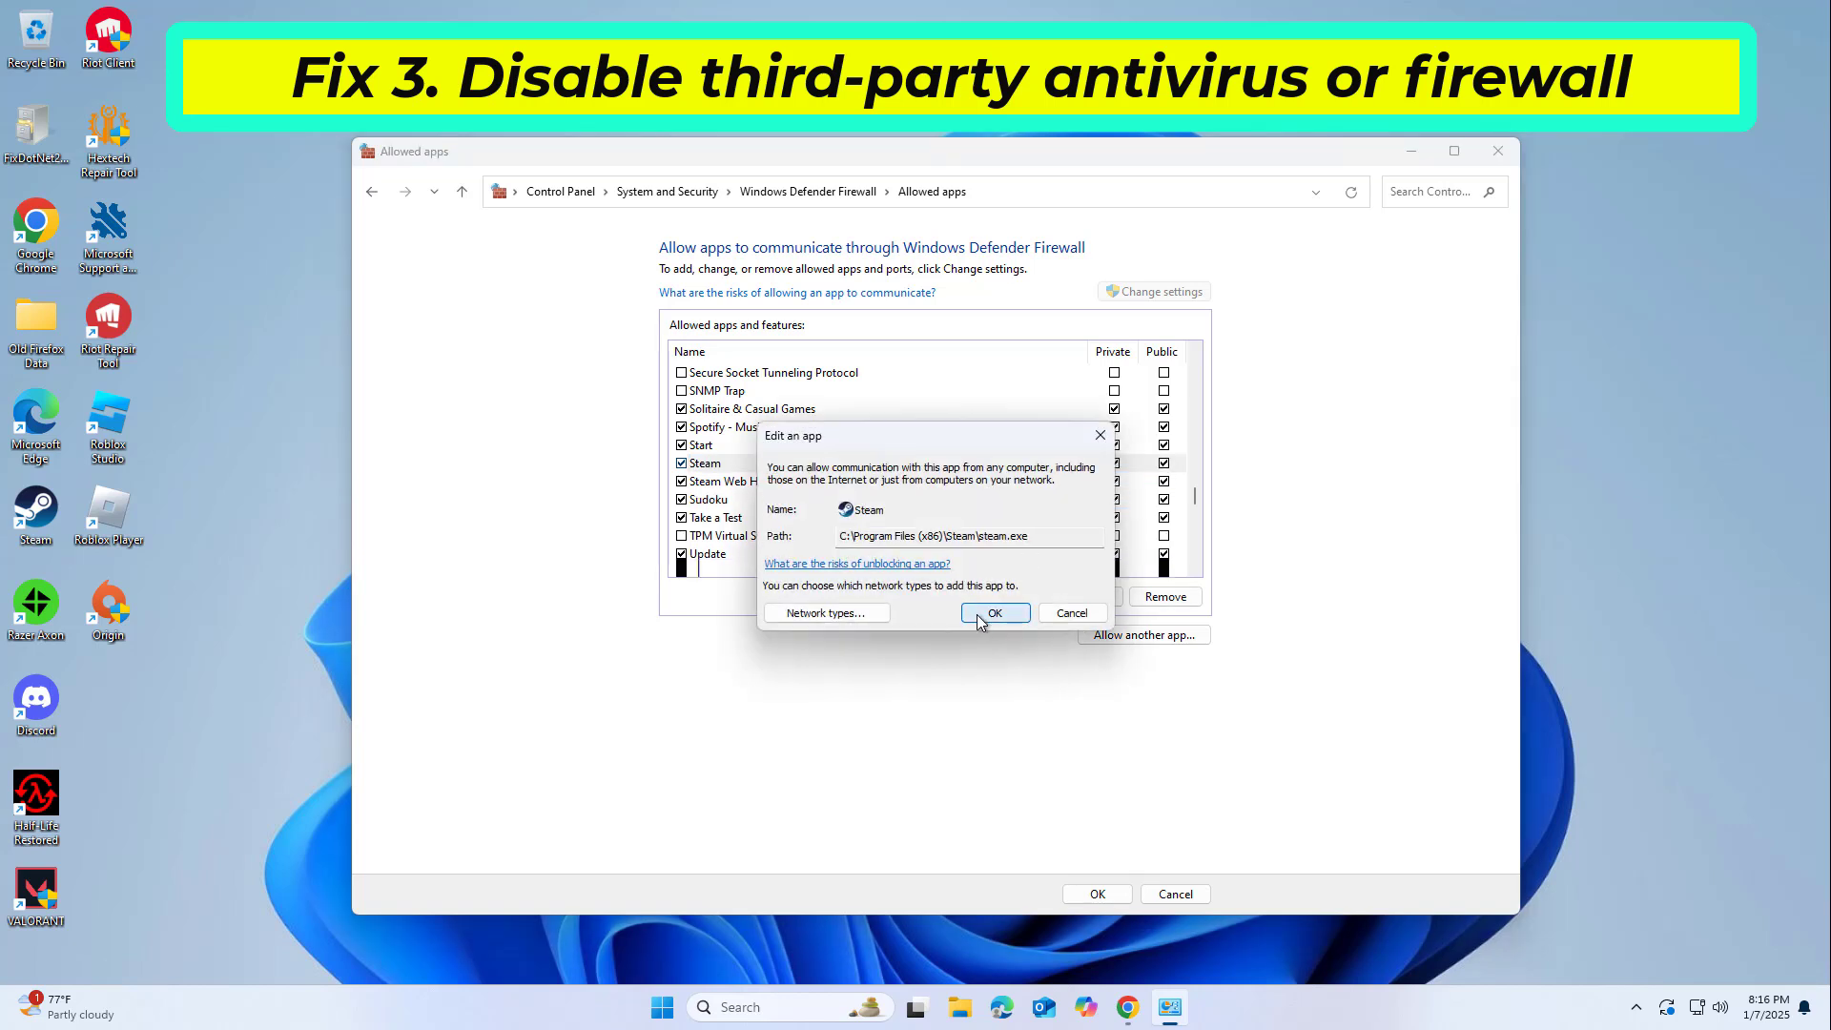
{"action": "left_click", "coordinate": [978, 620]}
{"action": "left_click", "coordinate": [754, 482]}
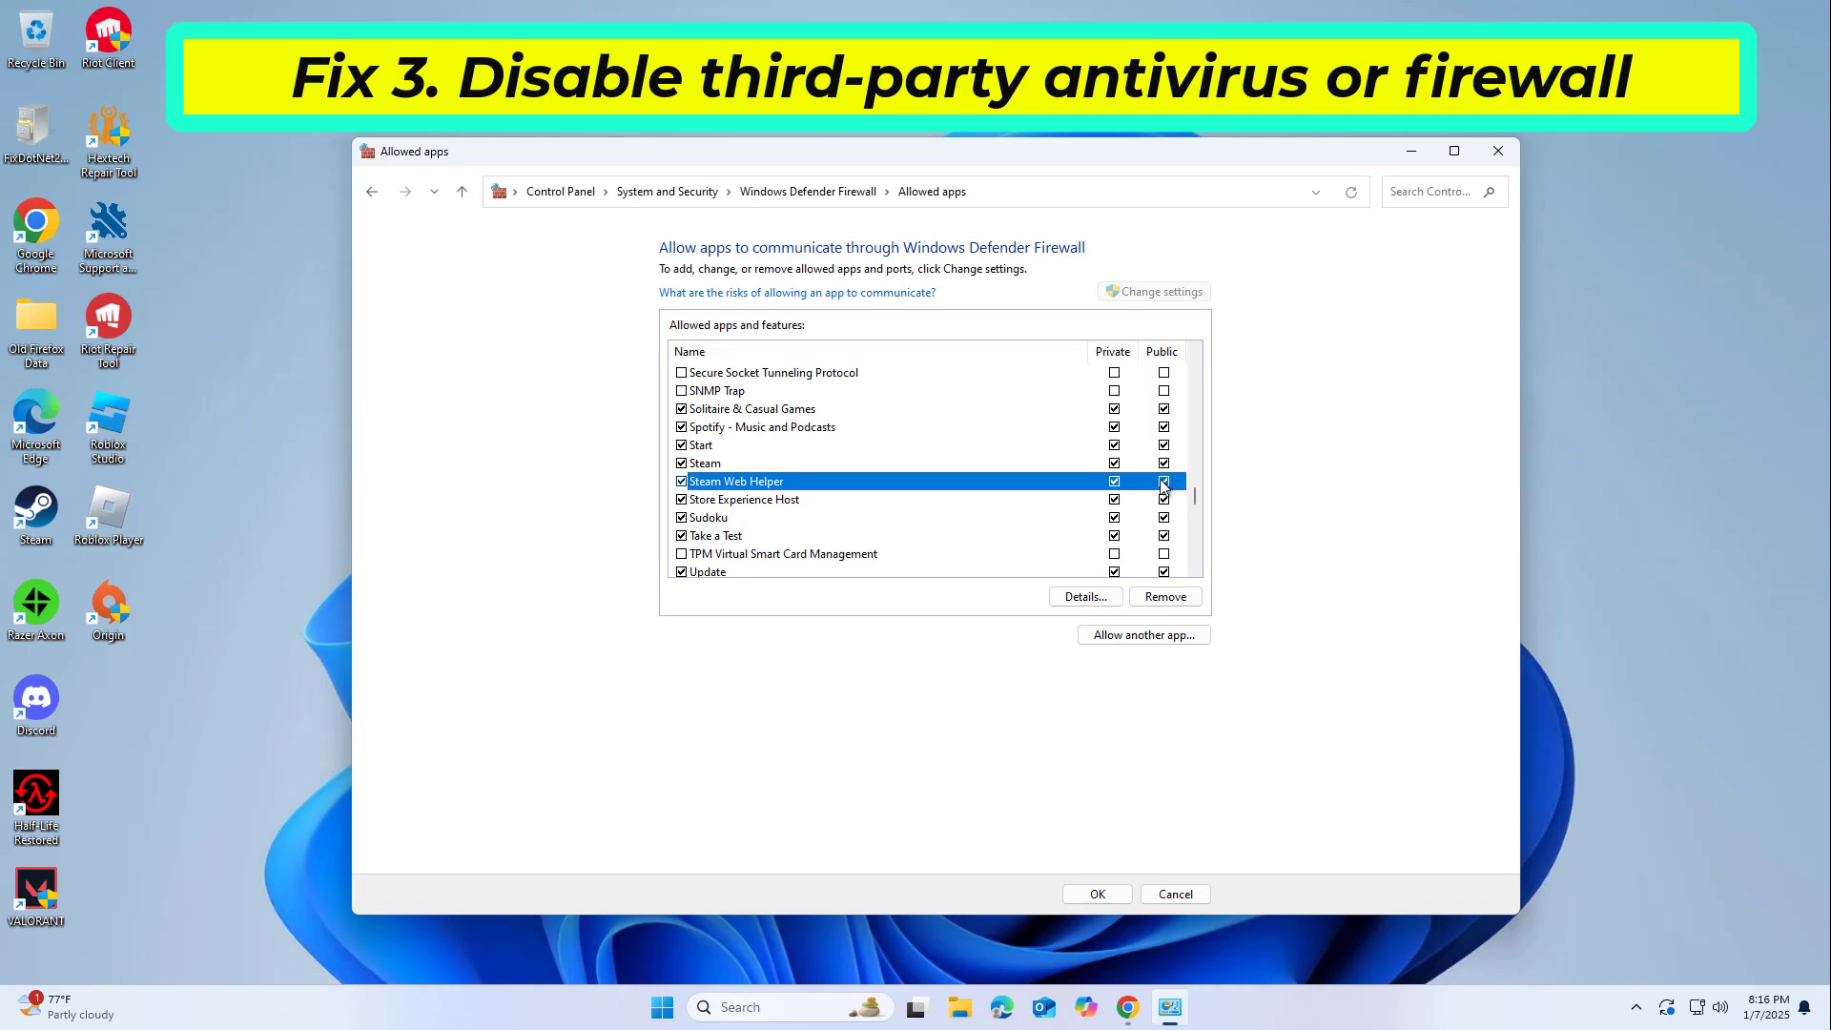
{"action": "left_click", "coordinate": [1096, 895]}
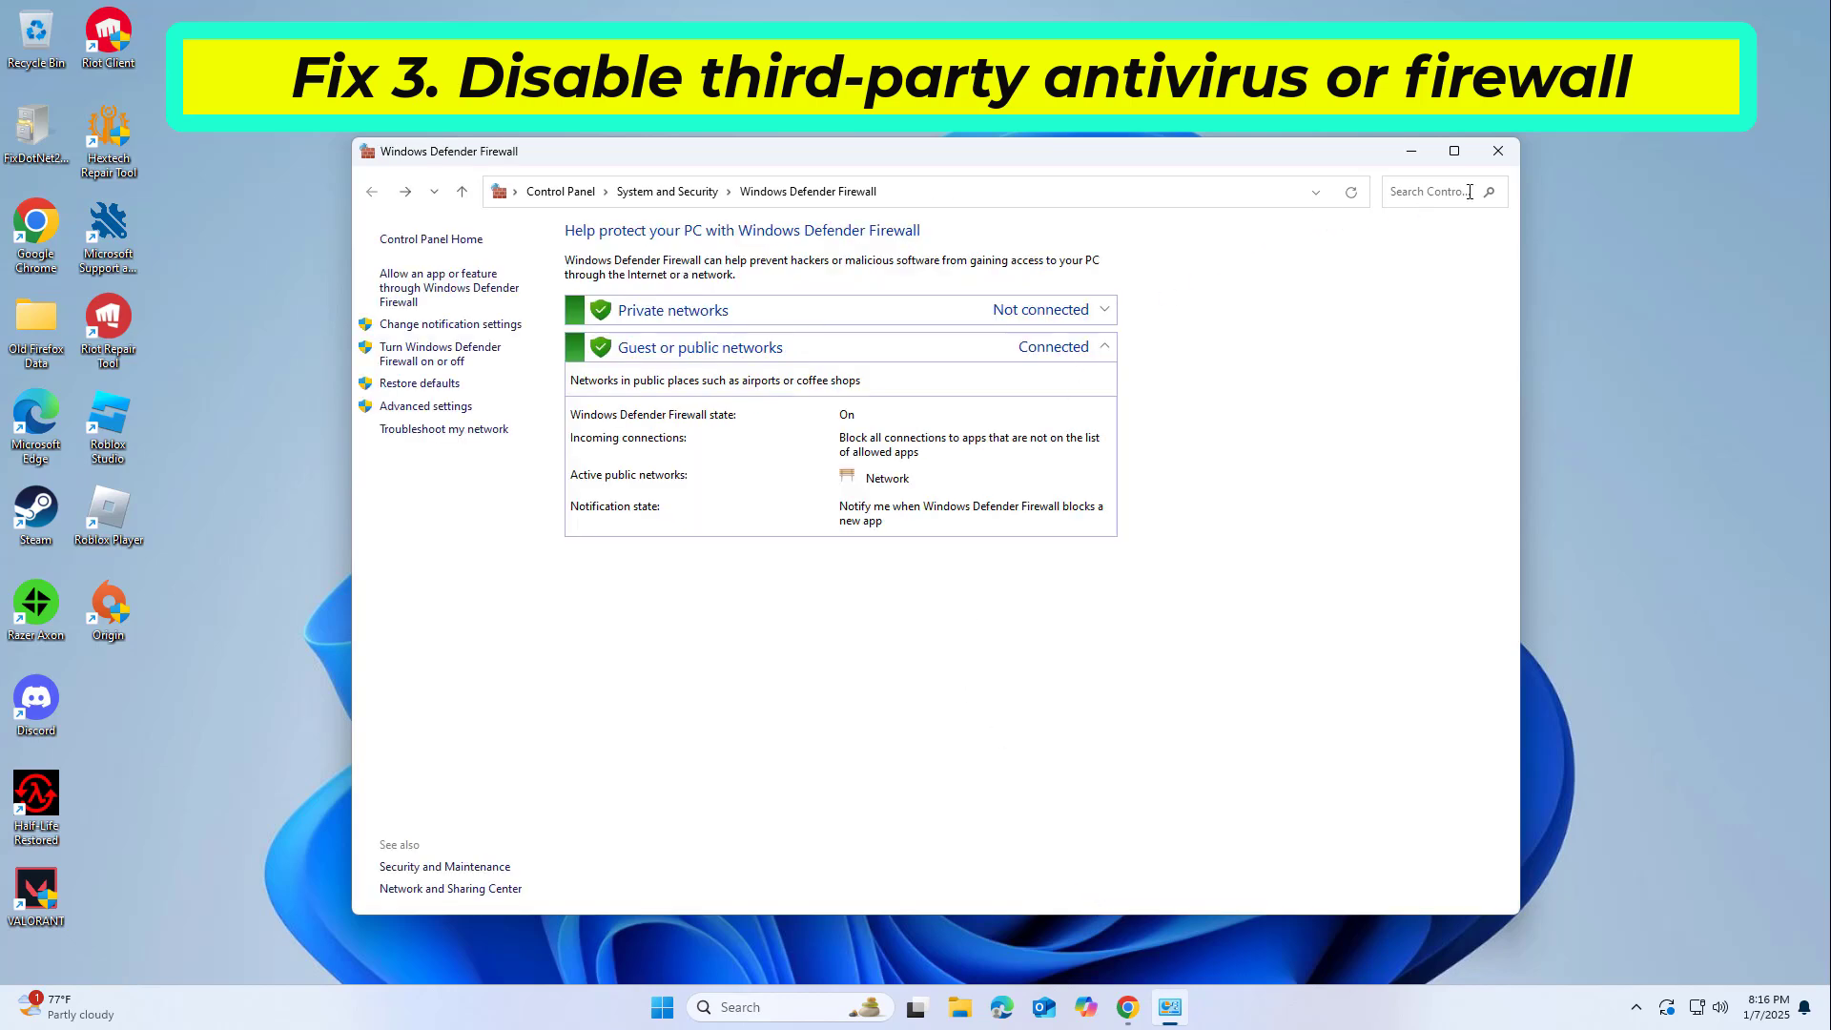
{"action": "left_click", "coordinate": [1499, 150]}
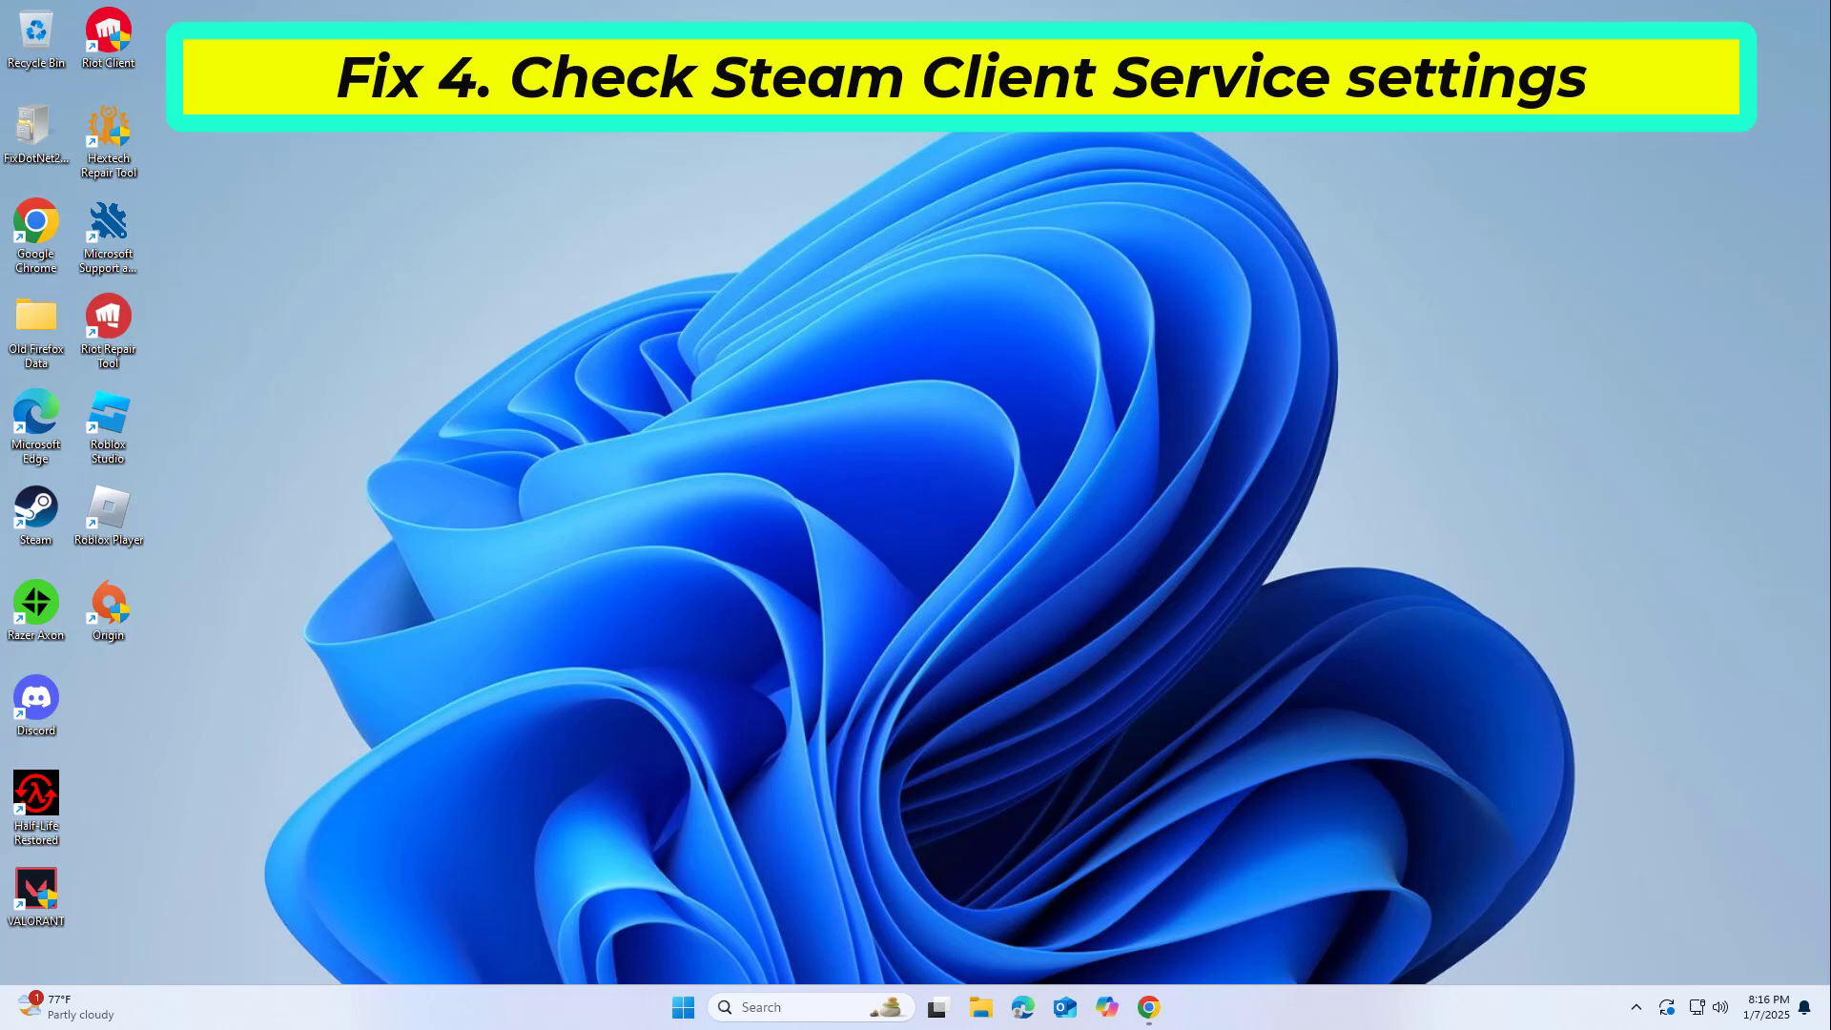
Open the Services console and jump to the Steam entries in the list
{"action": "left_click", "coordinate": [800, 1006]}
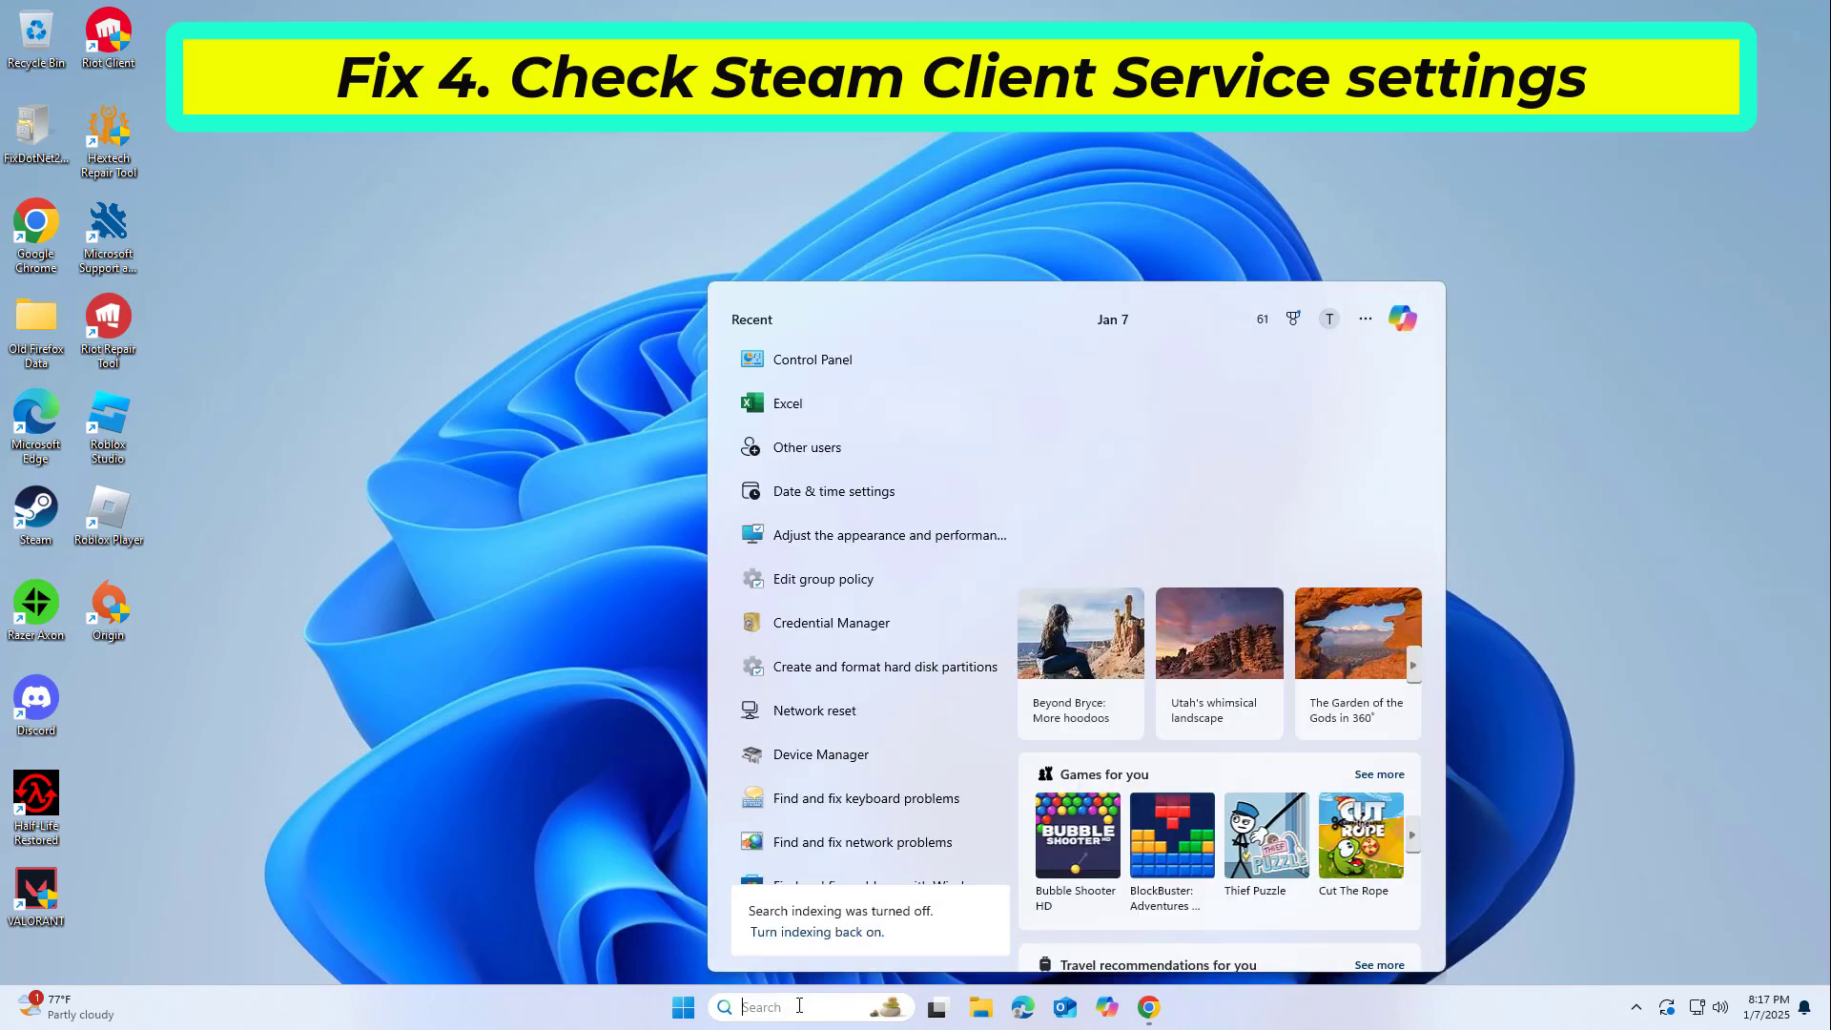
{"action": "type", "text": "serv"}
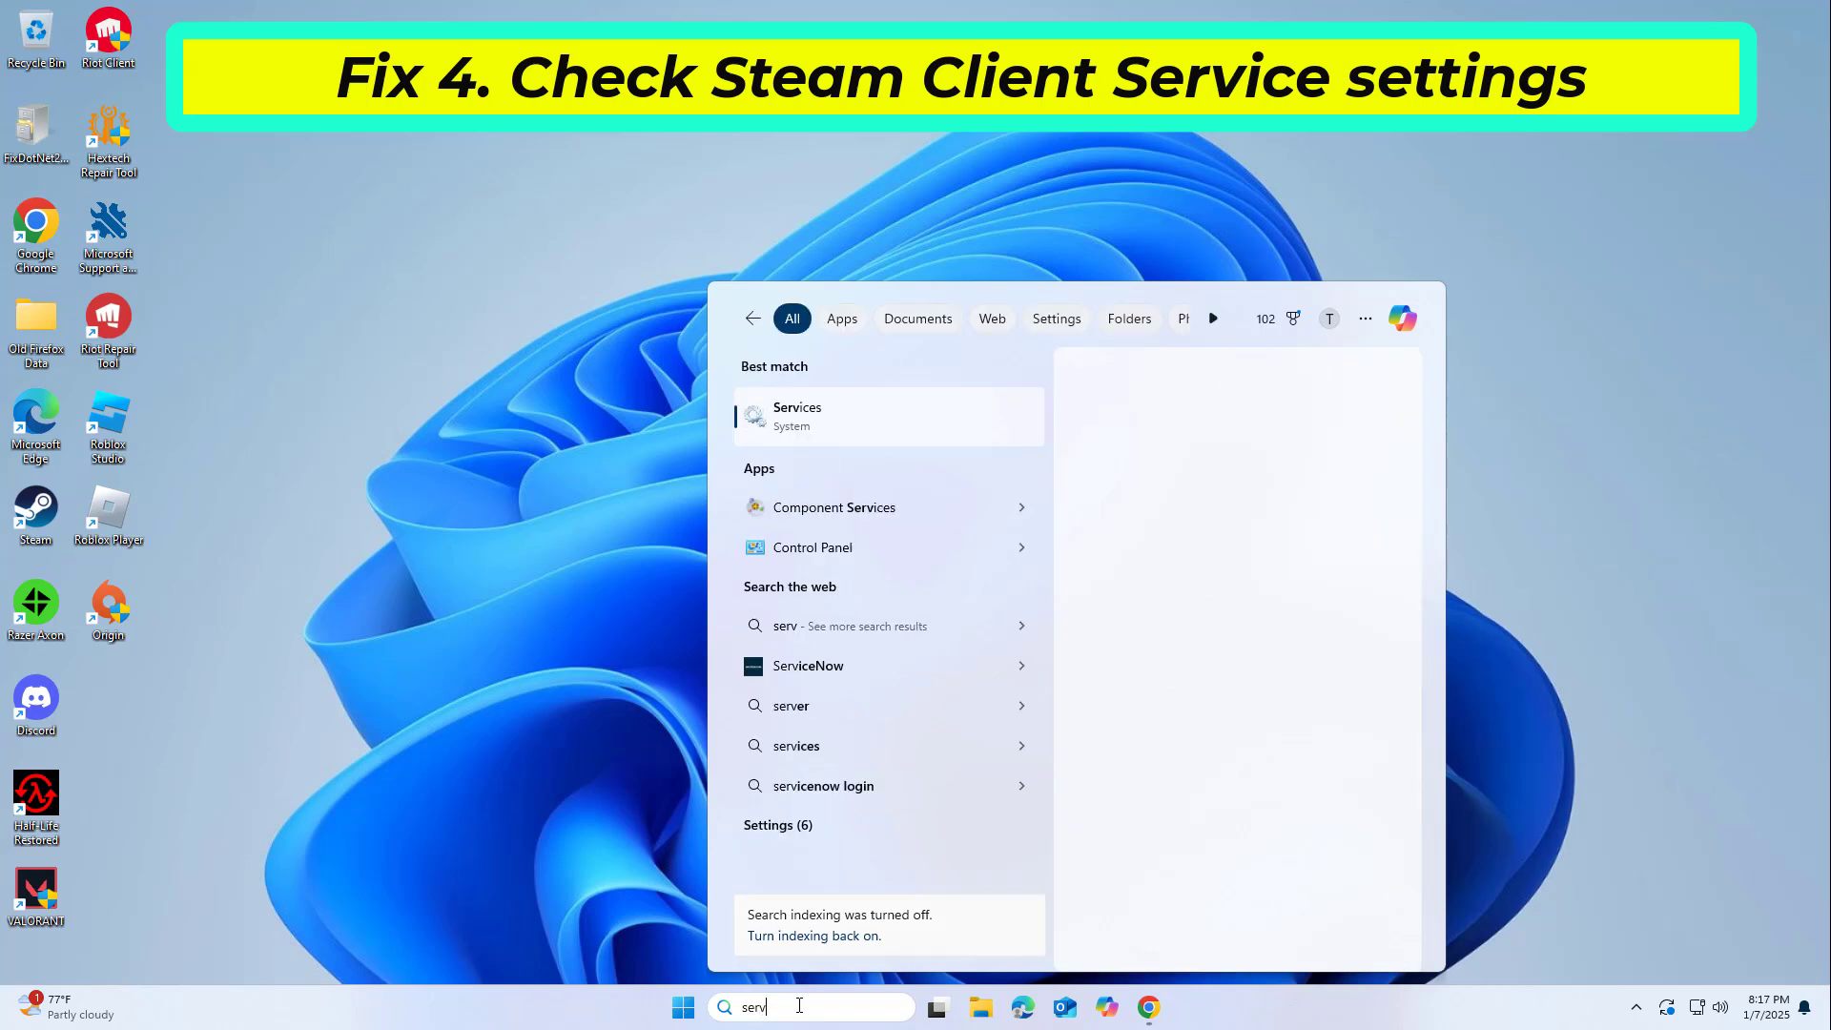
{"action": "left_click", "coordinate": [874, 402]}
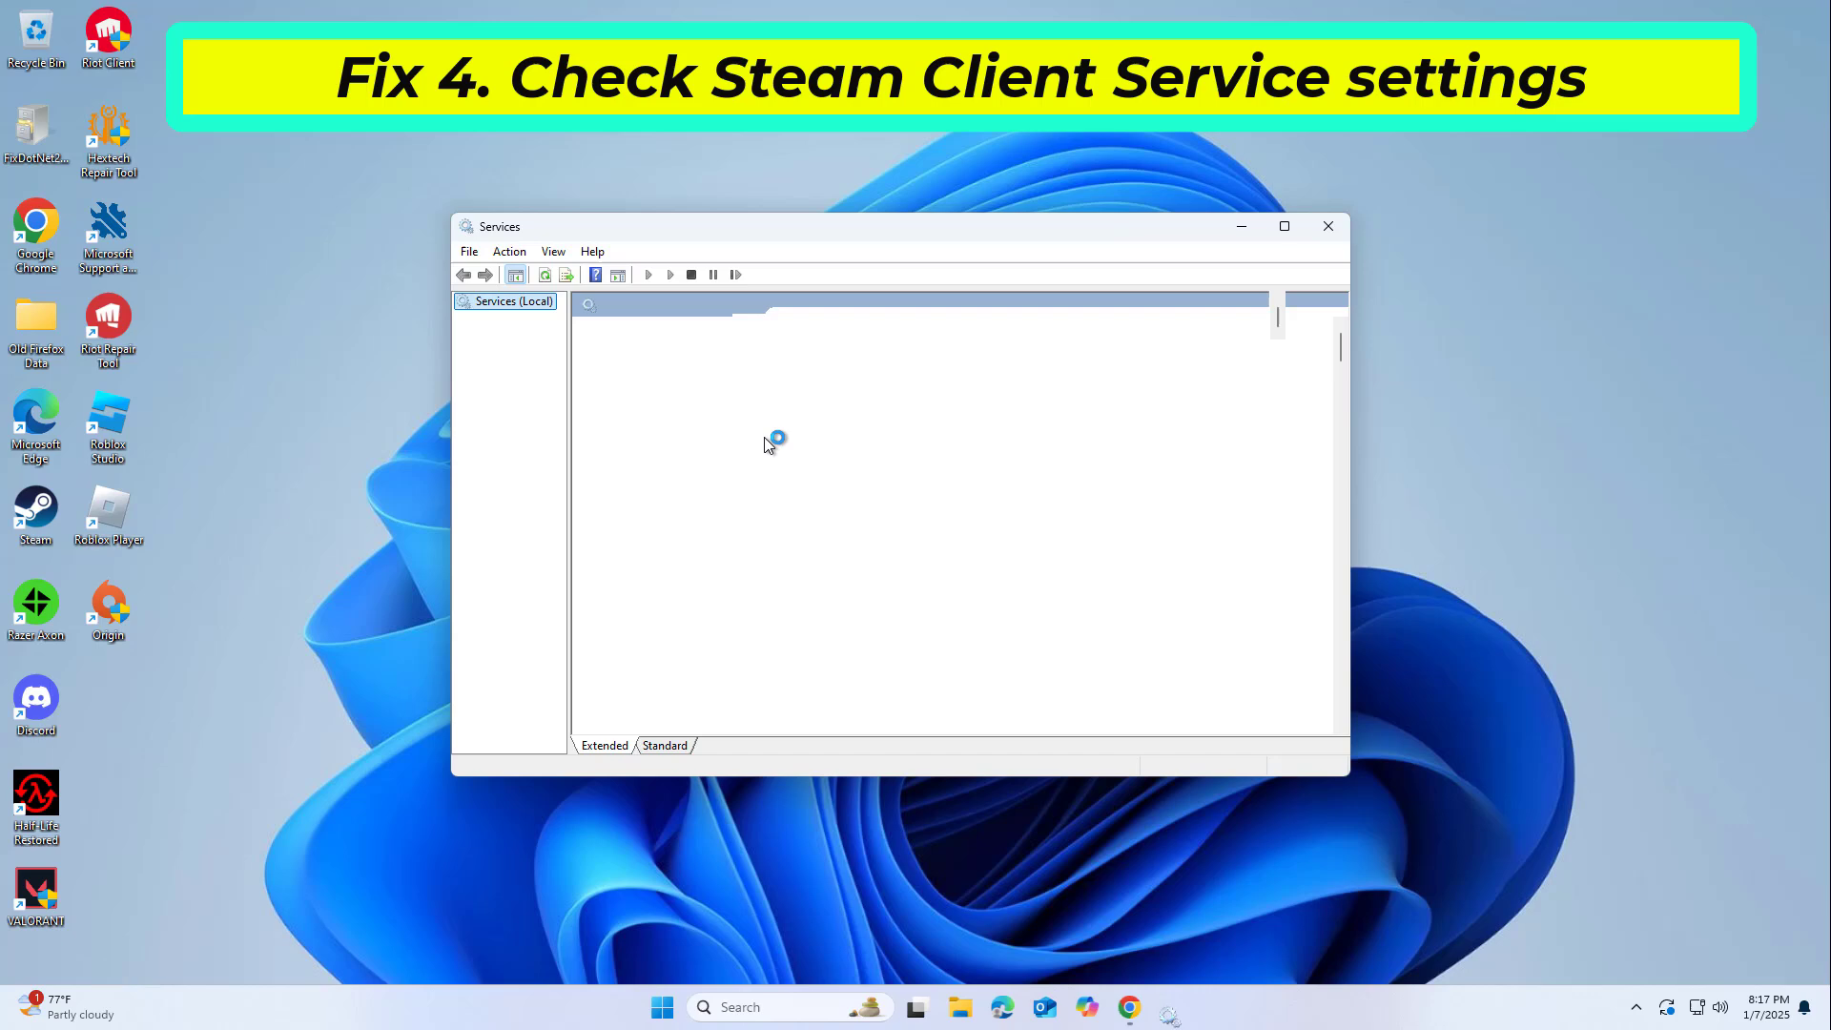
{"action": "left_click", "coordinate": [843, 532]}
{"action": "type", "text": "st"}
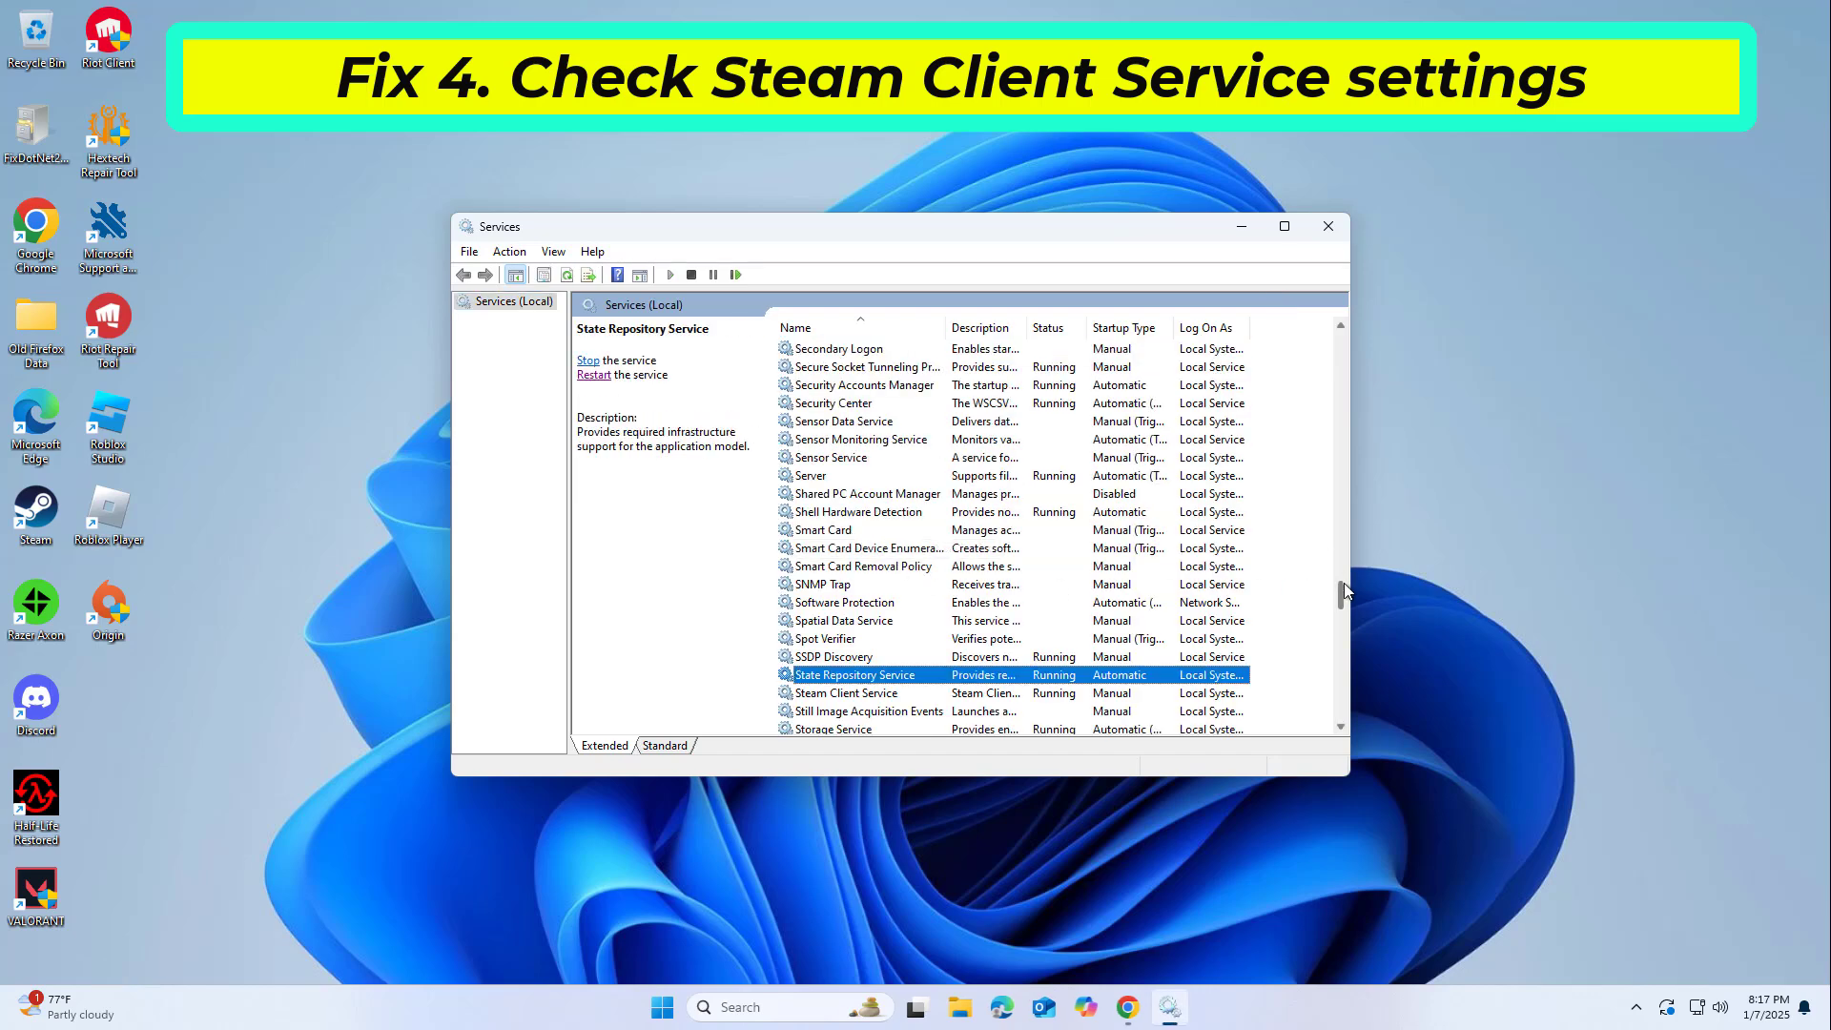
{"action": "left_click_drag", "start_coordinate": [1343, 581], "coordinate": [1336, 595]}
Set Steam Client Service's startup type to Automatic and apply it
{"action": "left_click", "coordinate": [900, 459]}
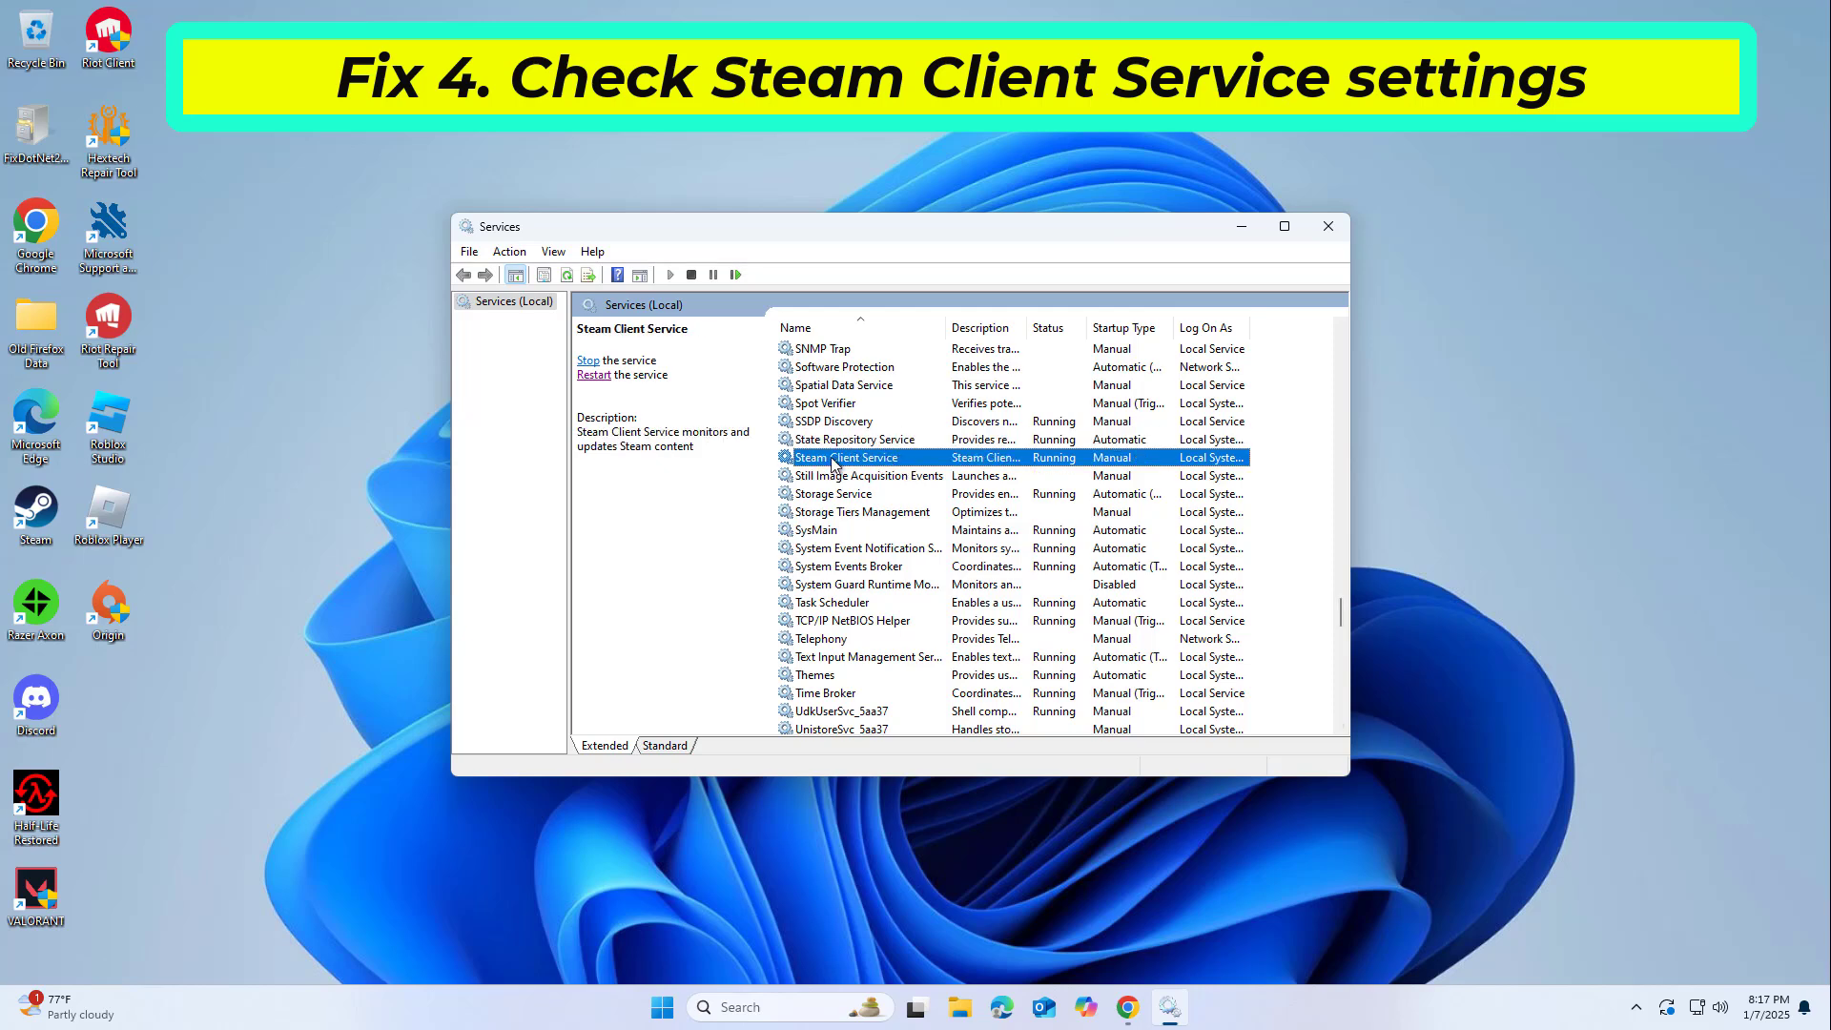
{"action": "double_click", "coordinate": [892, 460]}
{"action": "left_click", "coordinate": [896, 488]}
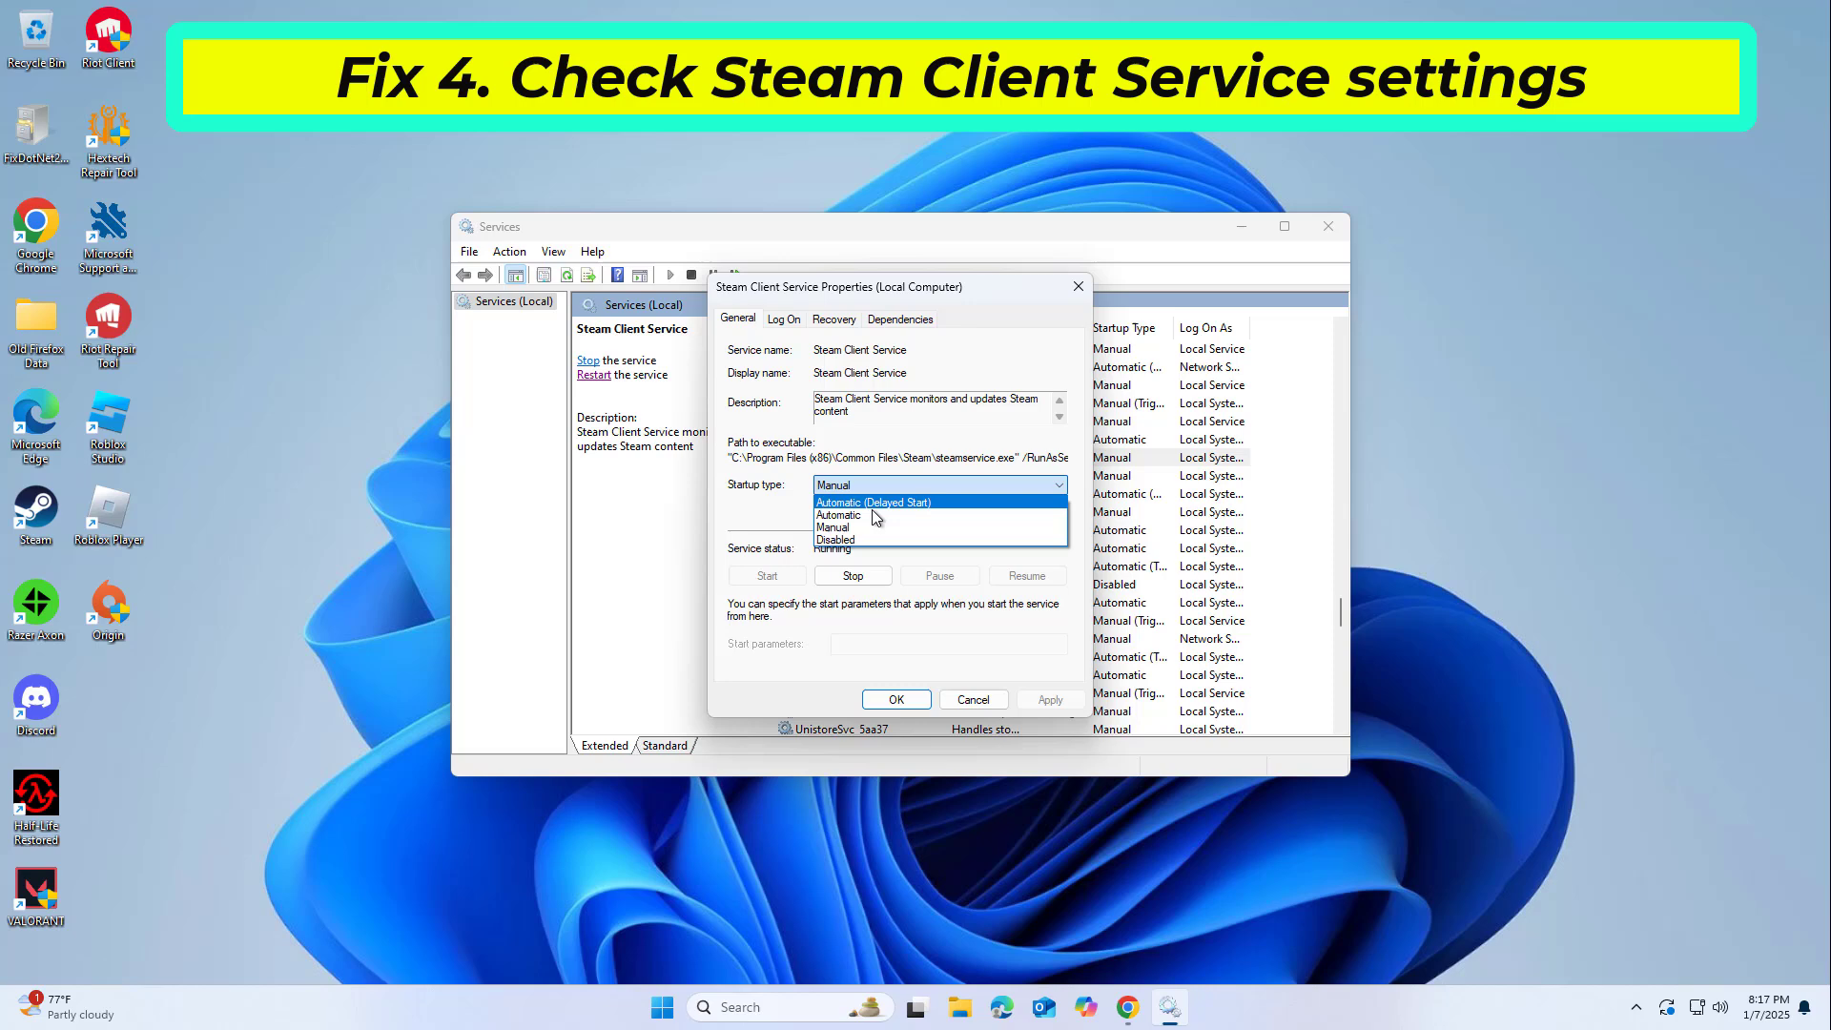
{"action": "left_click", "coordinate": [873, 513]}
{"action": "left_click", "coordinate": [1049, 699]}
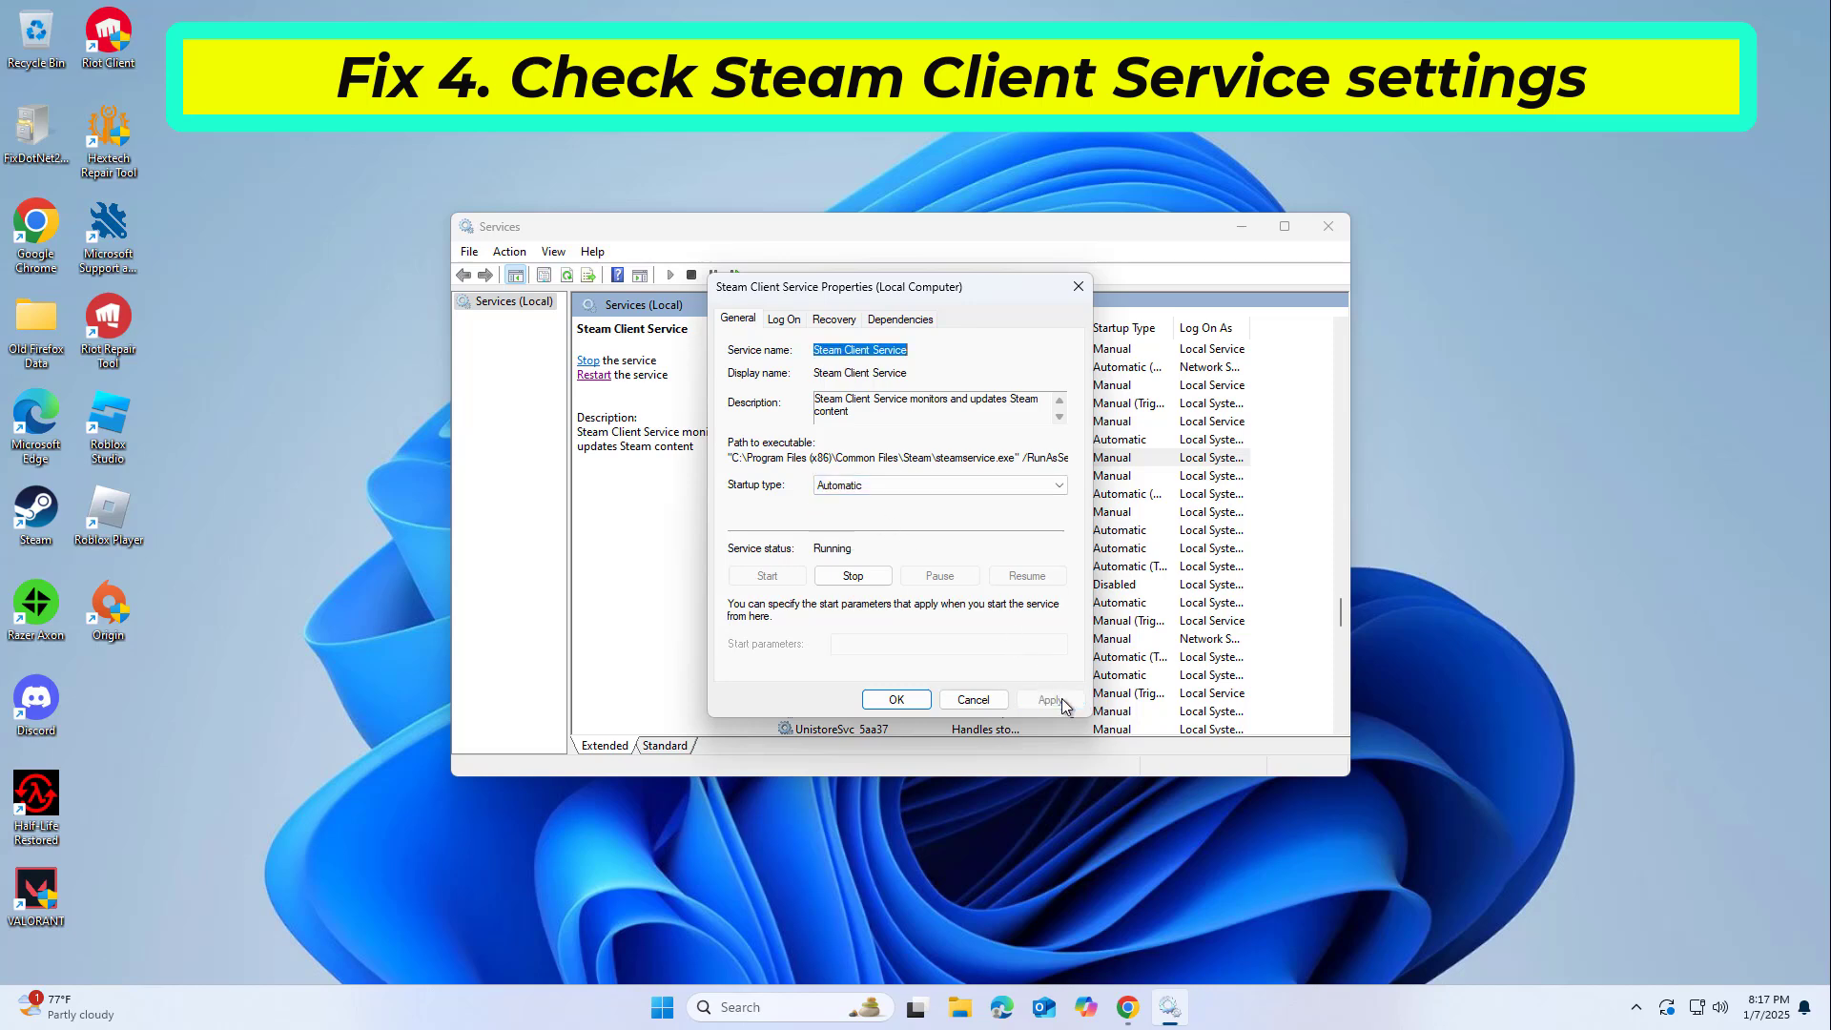
{"action": "left_click", "coordinate": [912, 706]}
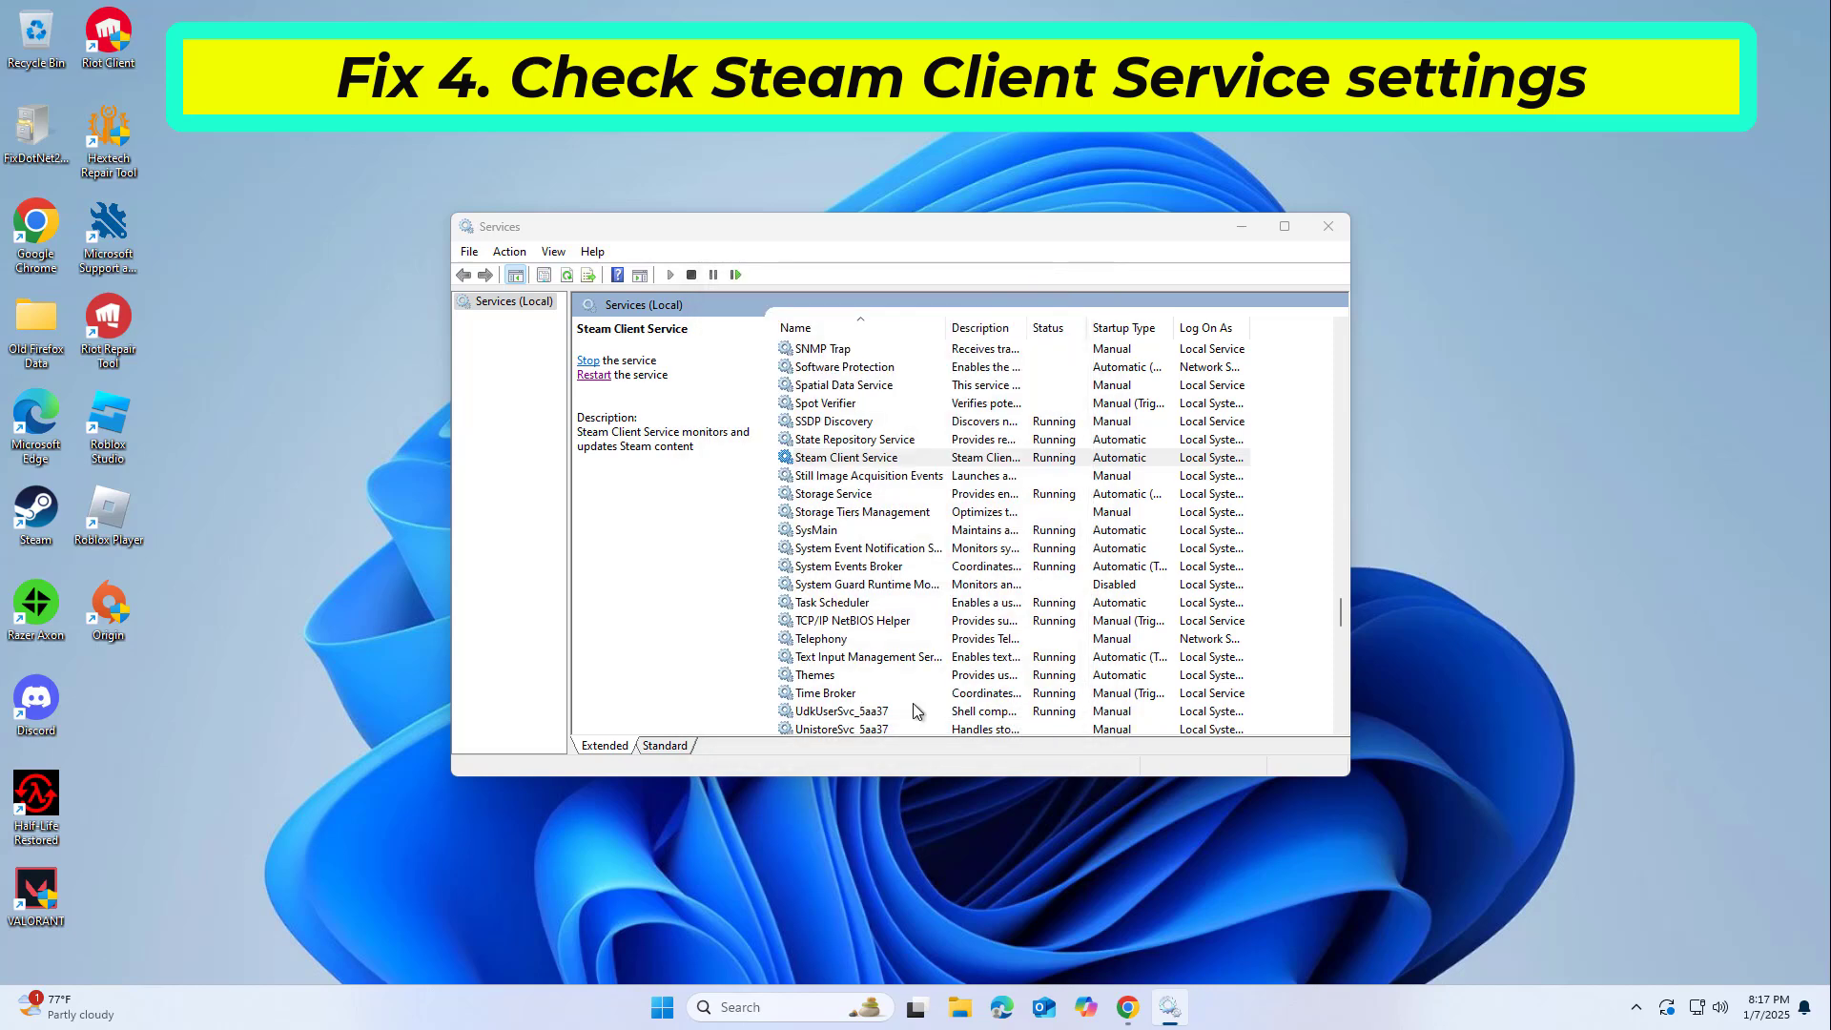
Restart Steam Client Service and close the Services window
{"action": "left_click", "coordinate": [916, 464]}
{"action": "right_click", "coordinate": [916, 464]}
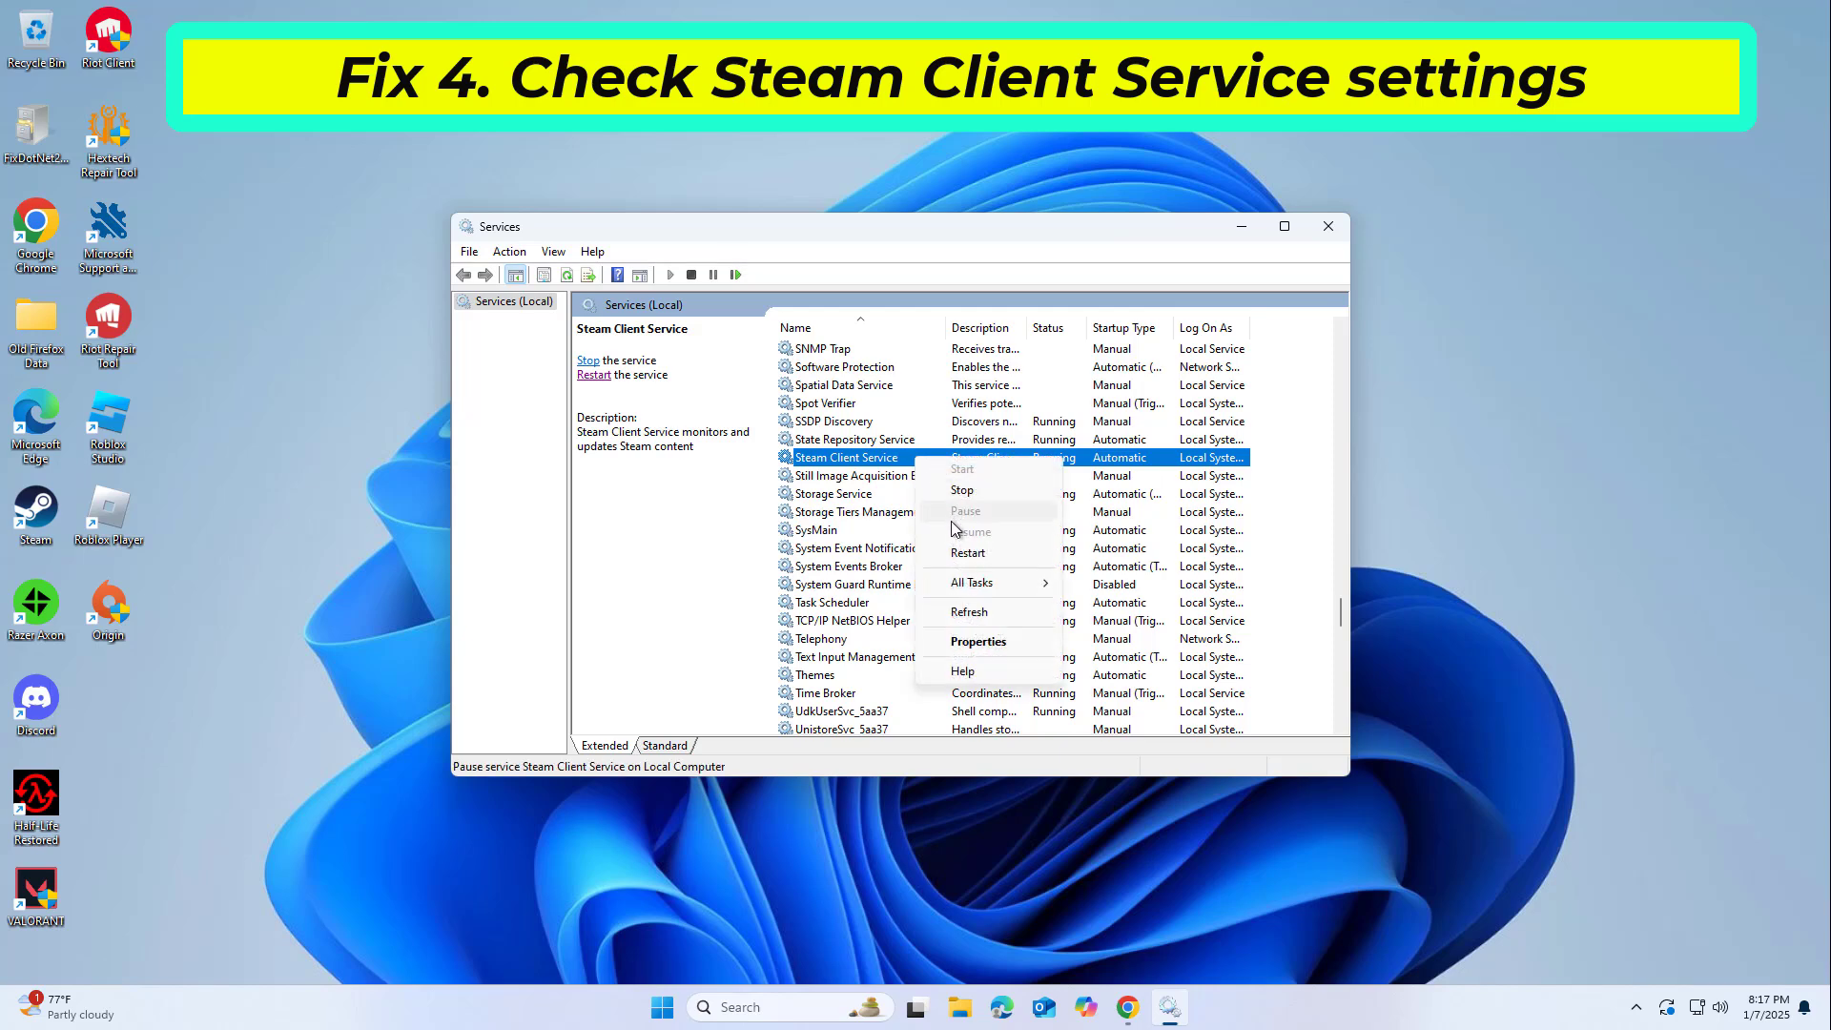
{"action": "left_click", "coordinate": [968, 568]}
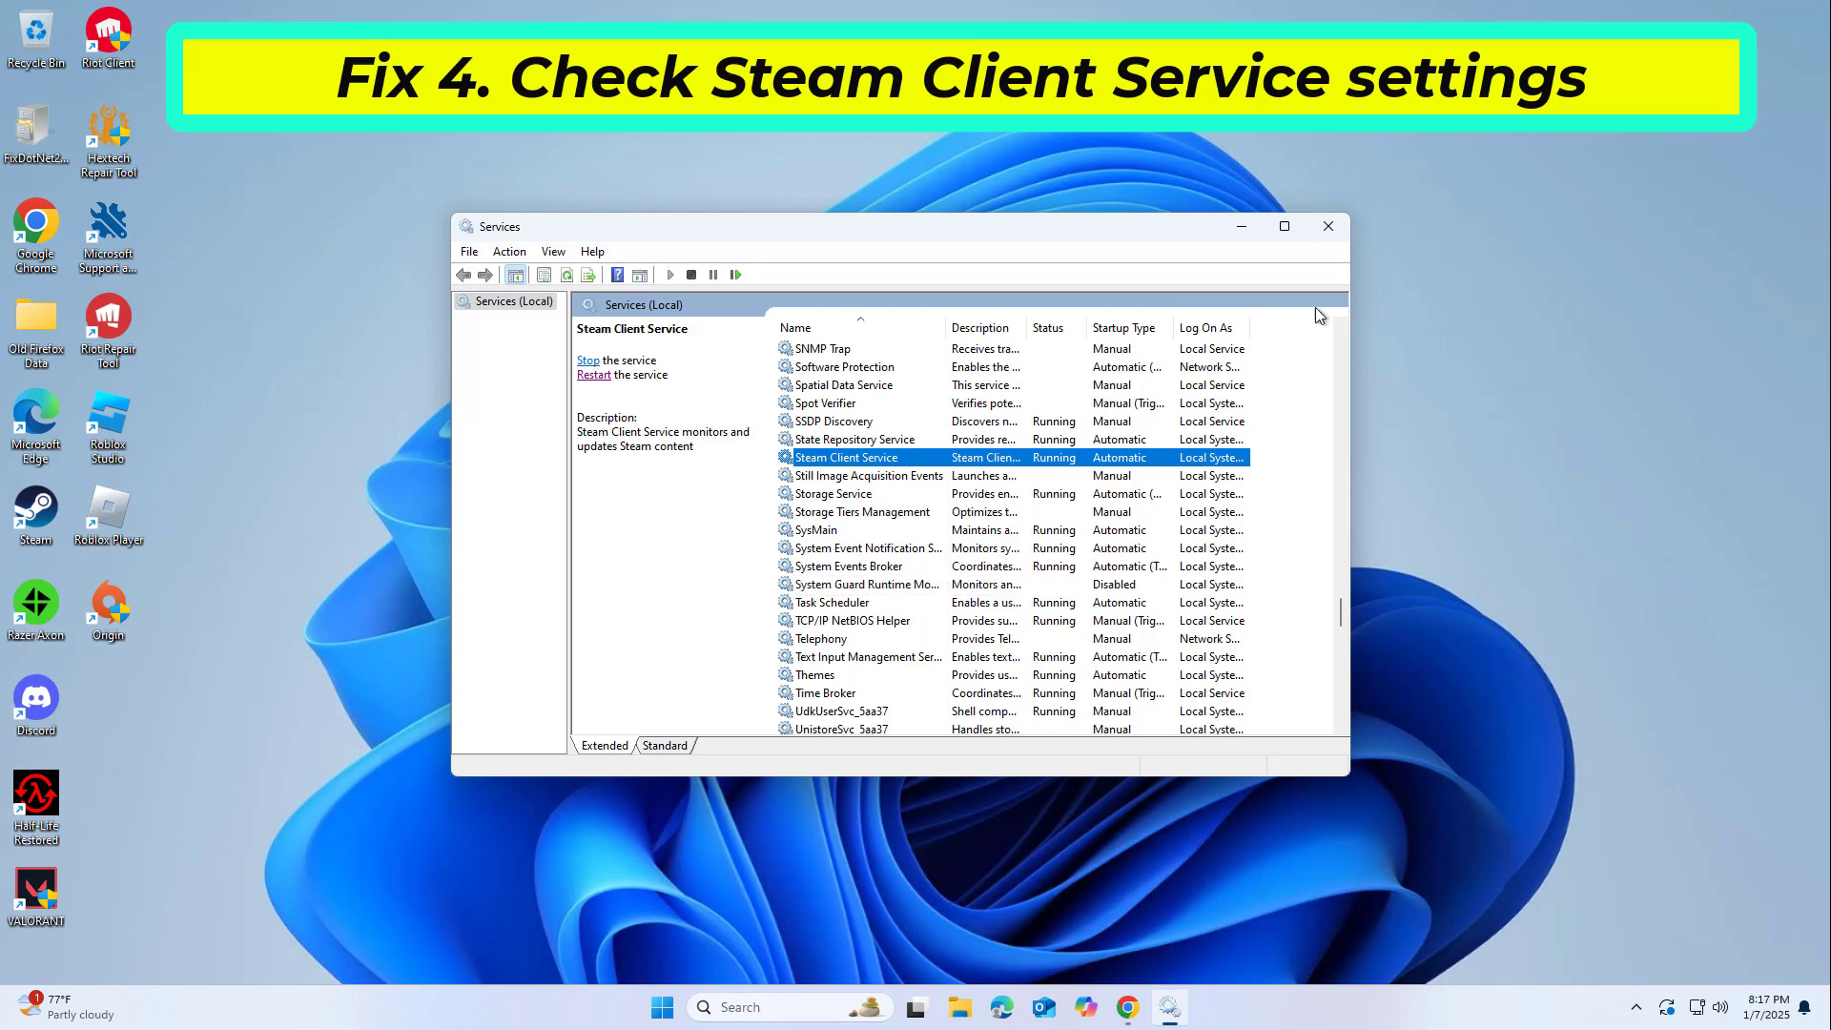
{"action": "left_click", "coordinate": [1339, 234]}
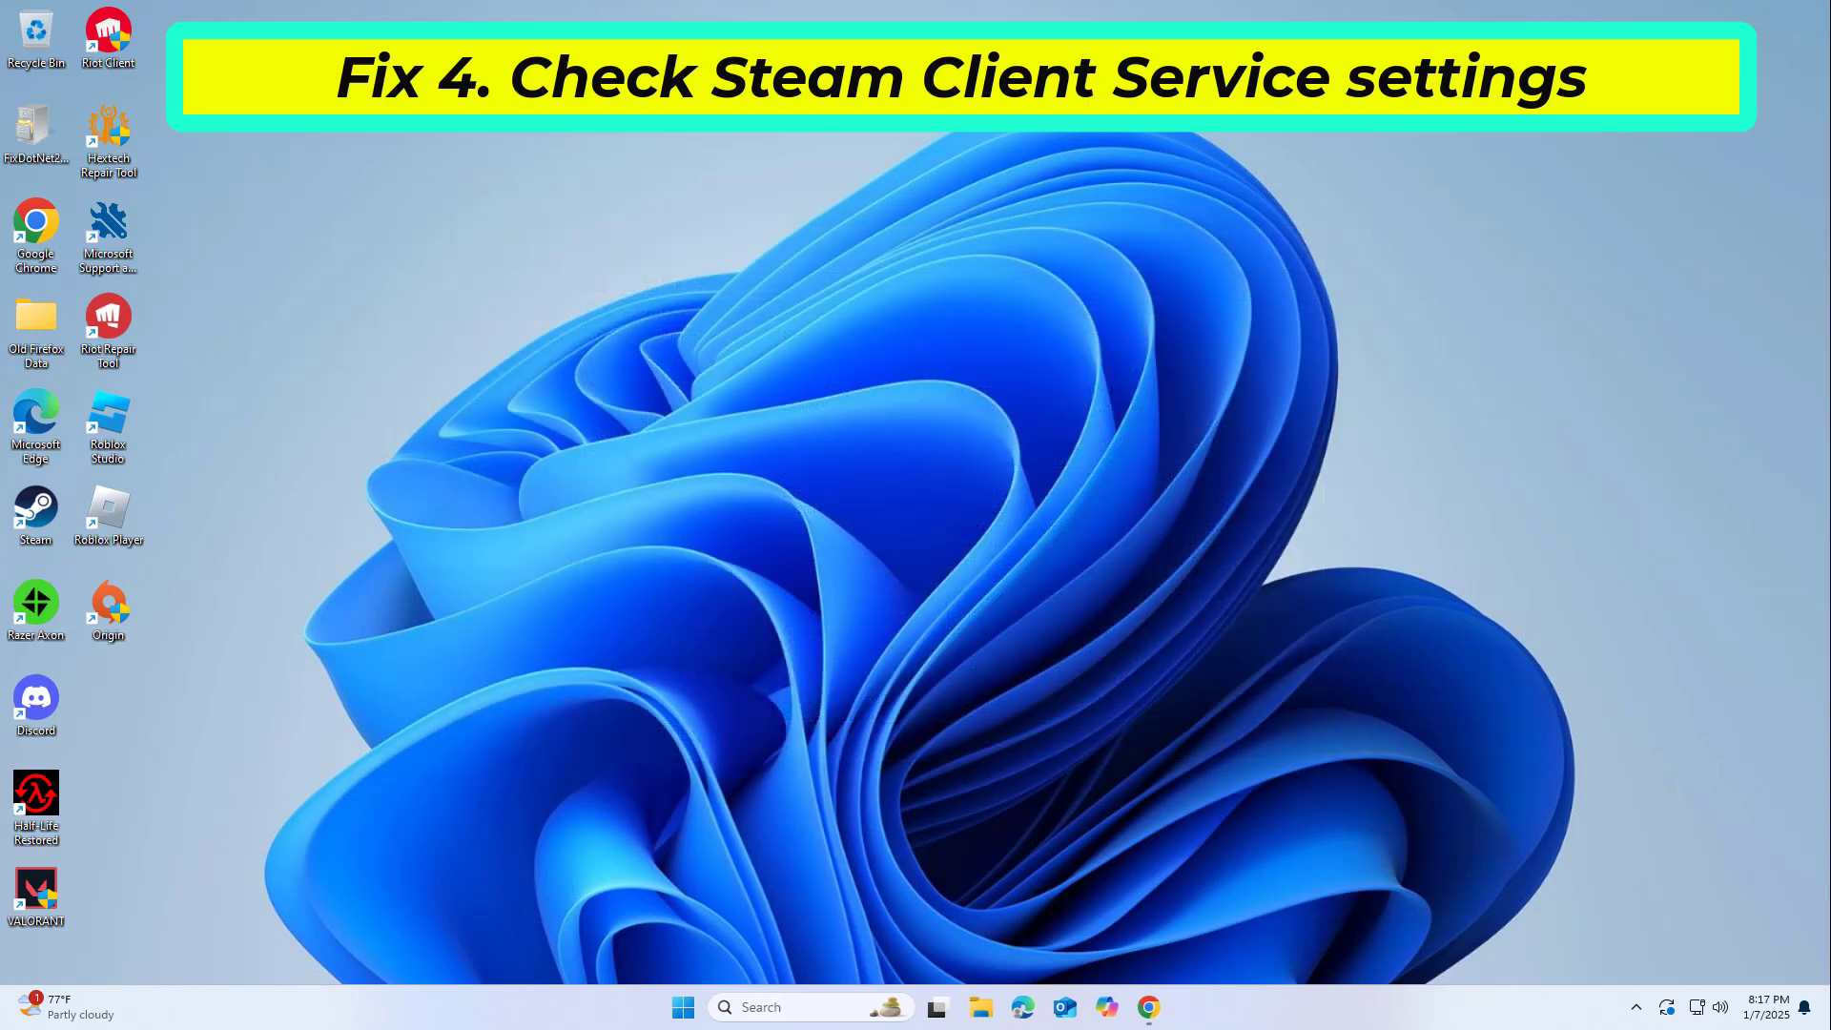
Launch Command Prompt as administrator from a 'cmd' search, approving the UAC prompt
{"action": "left_click", "coordinate": [766, 1008]}
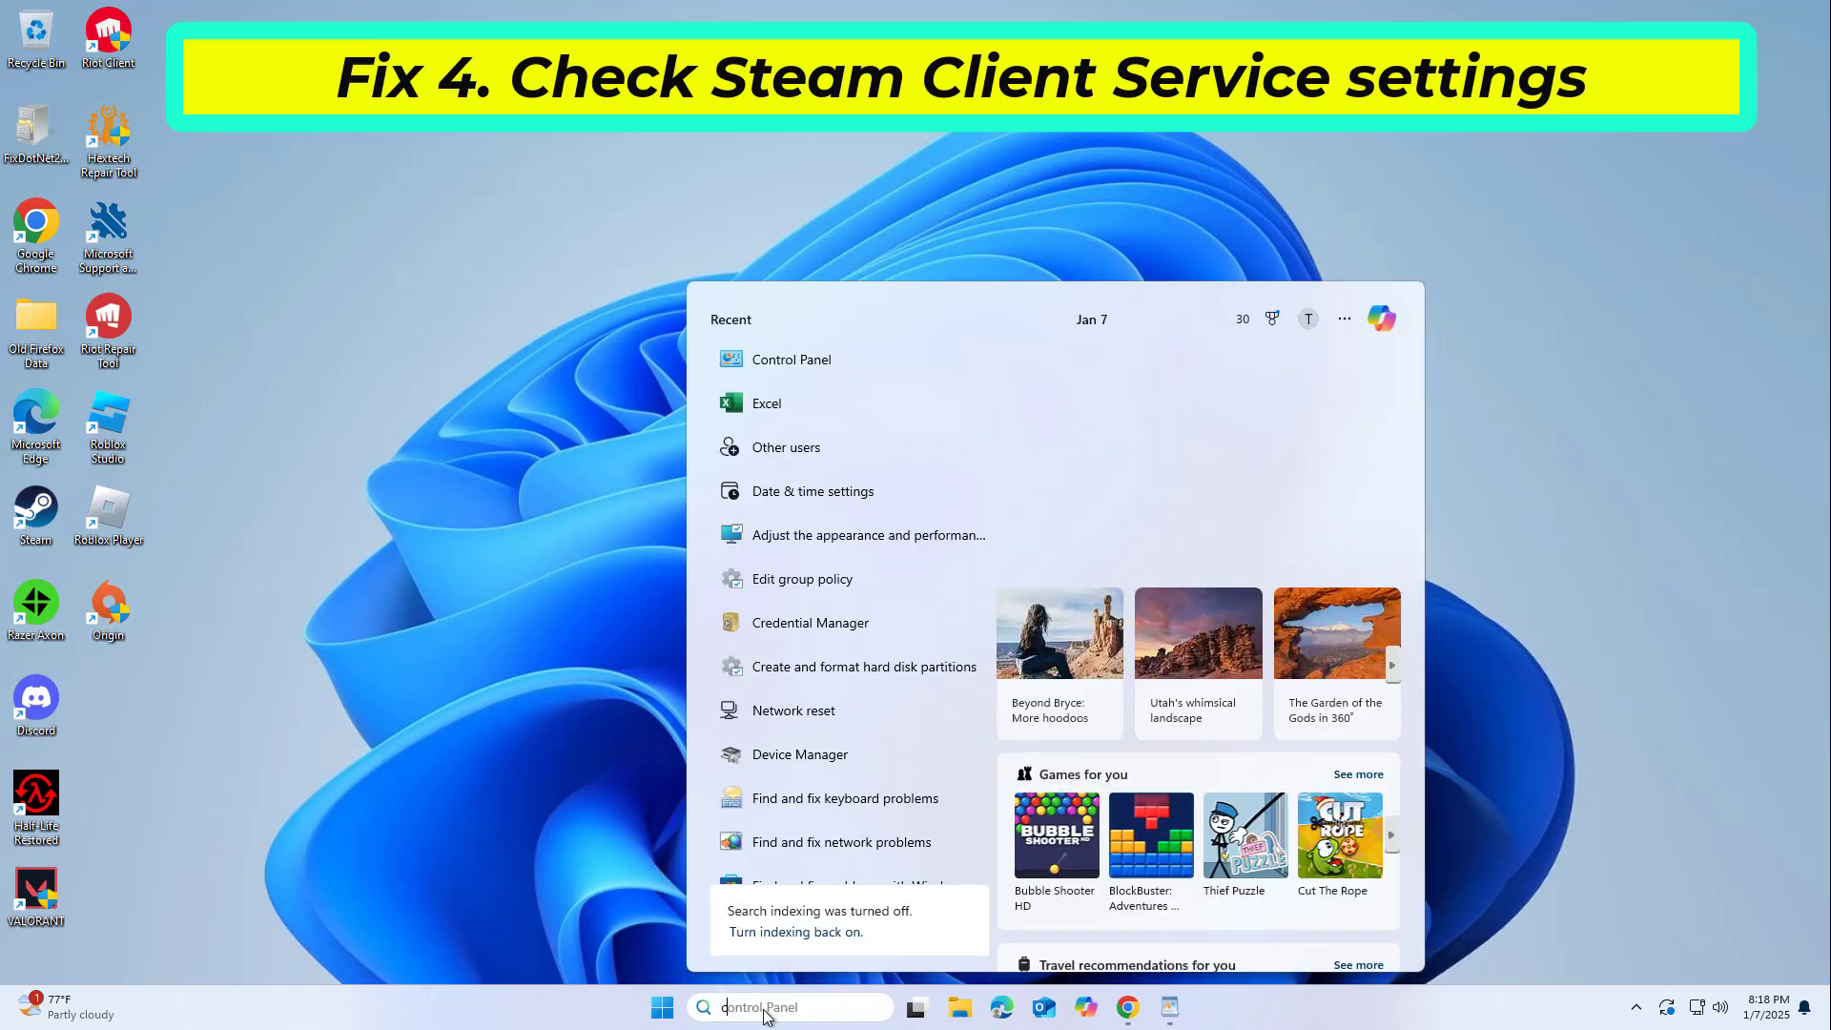
{"action": "type", "text": "cmd"}
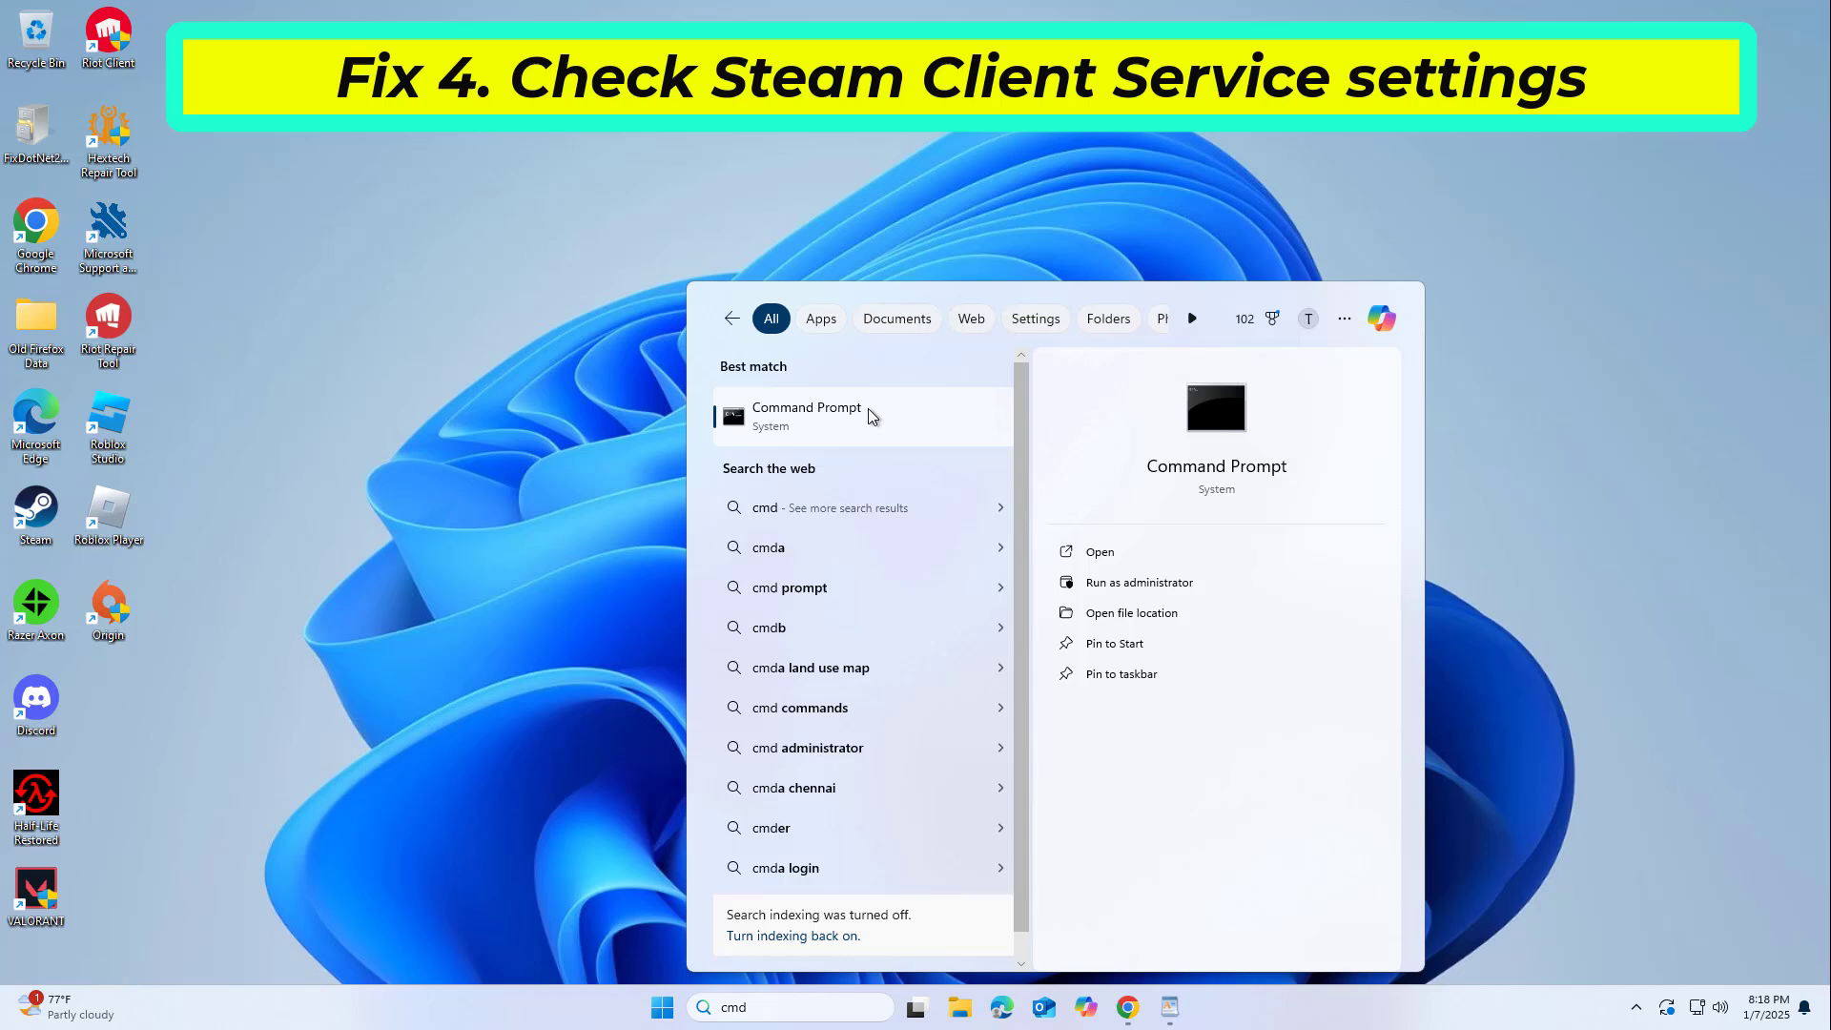
{"action": "right_click", "coordinate": [868, 408]}
{"action": "left_click", "coordinate": [950, 426]}
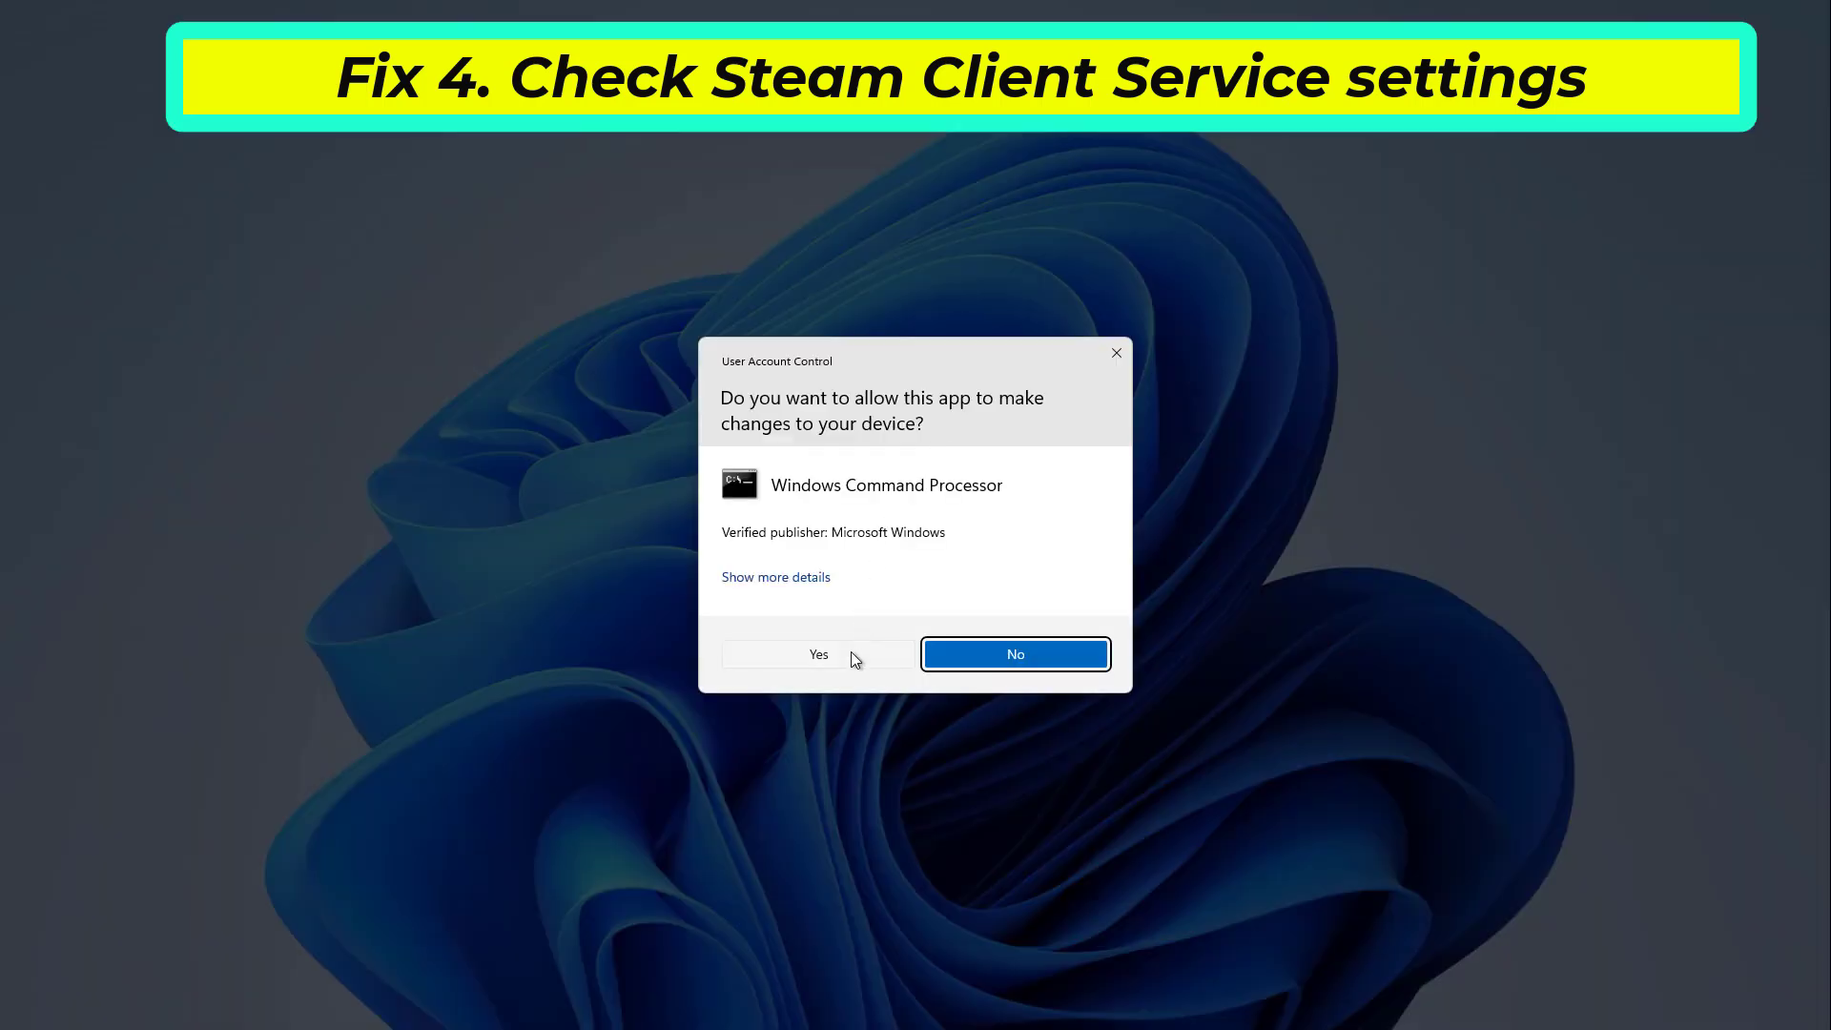
{"action": "left_click", "coordinate": [850, 652]}
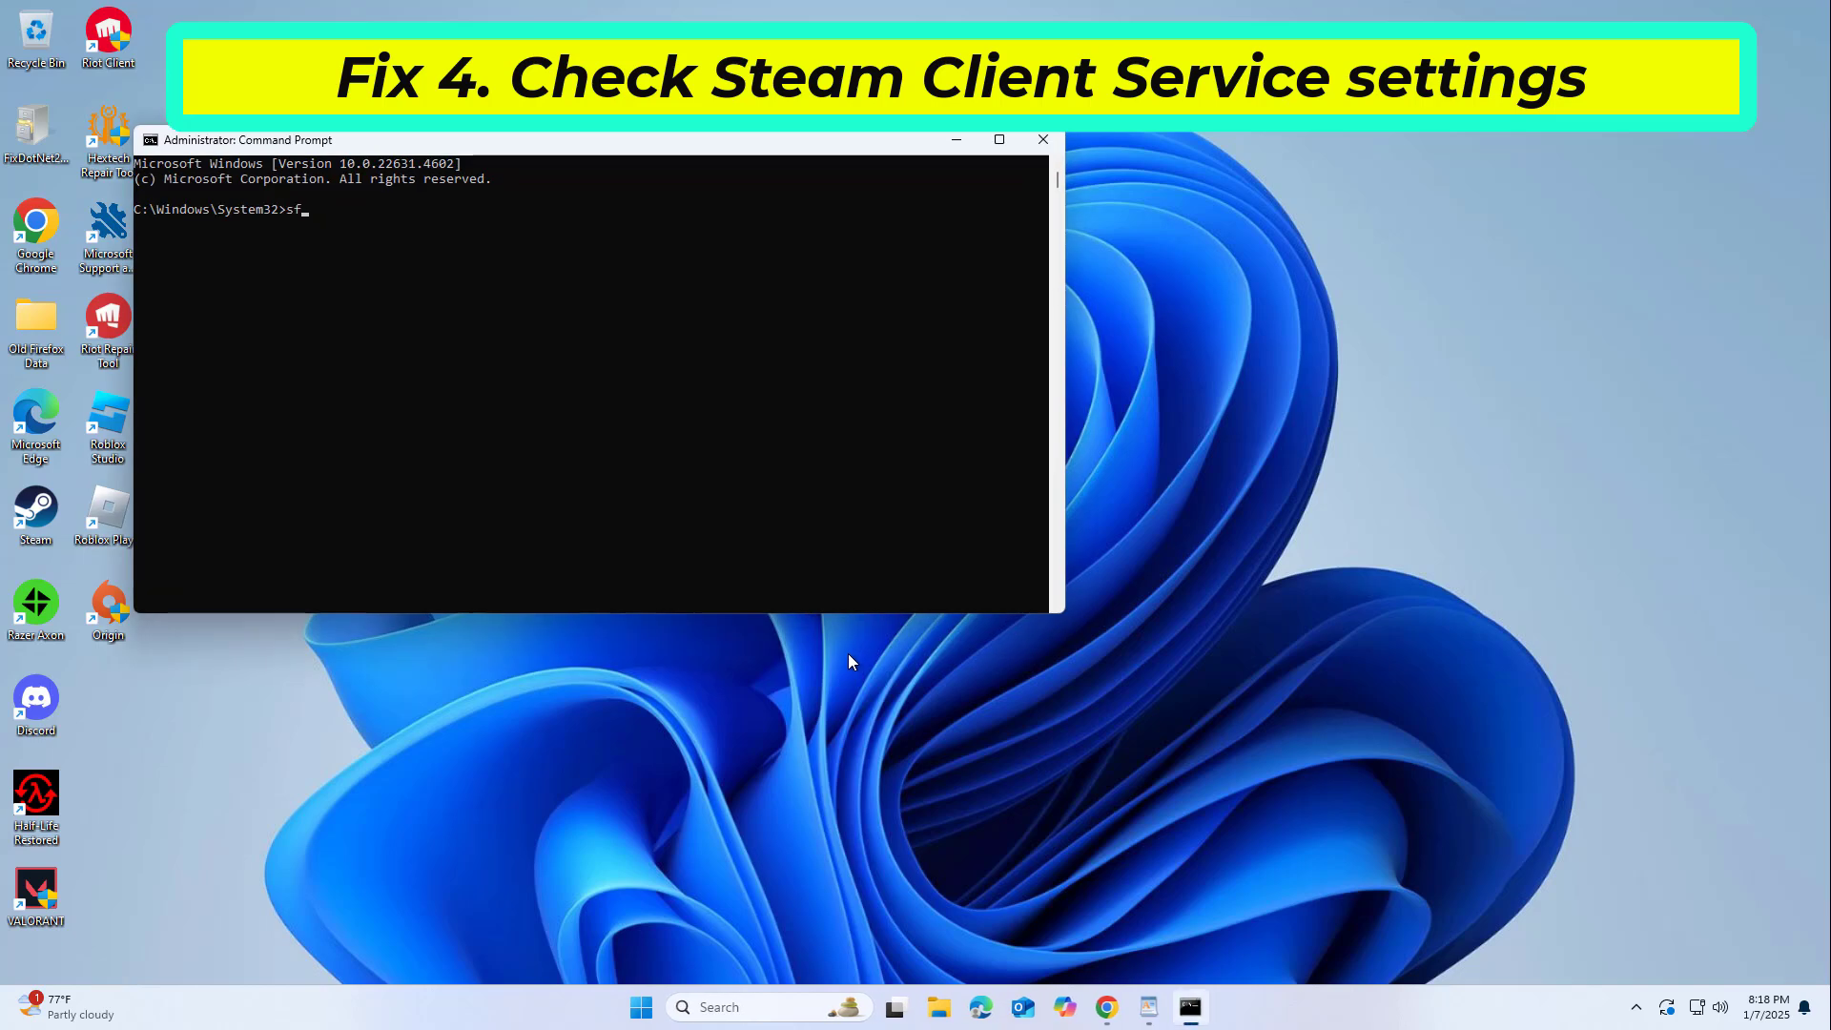
Run sfc /scannow and move the Command Prompt window to the centre
{"action": "type", "text": "sfc /scannow"}
{"action": "key", "text": "Return"}
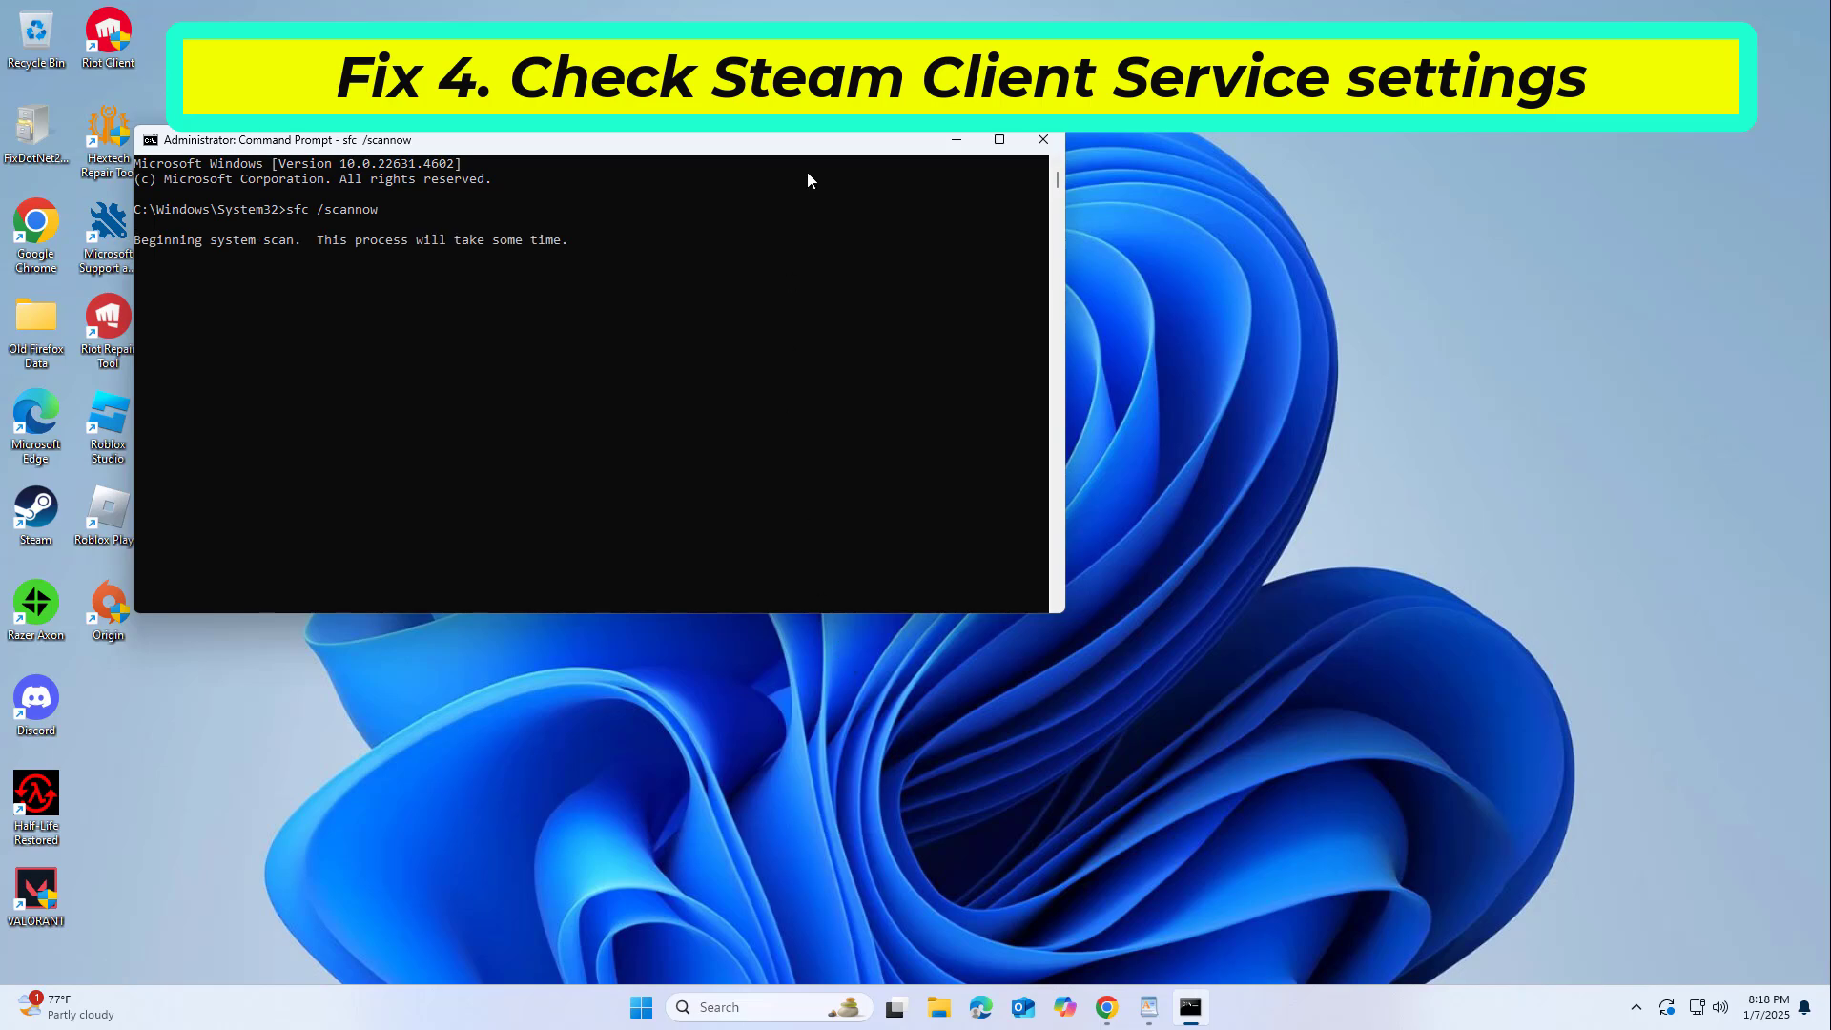
{"action": "left_click_drag", "start_coordinate": [809, 145], "coordinate": [983, 259]}
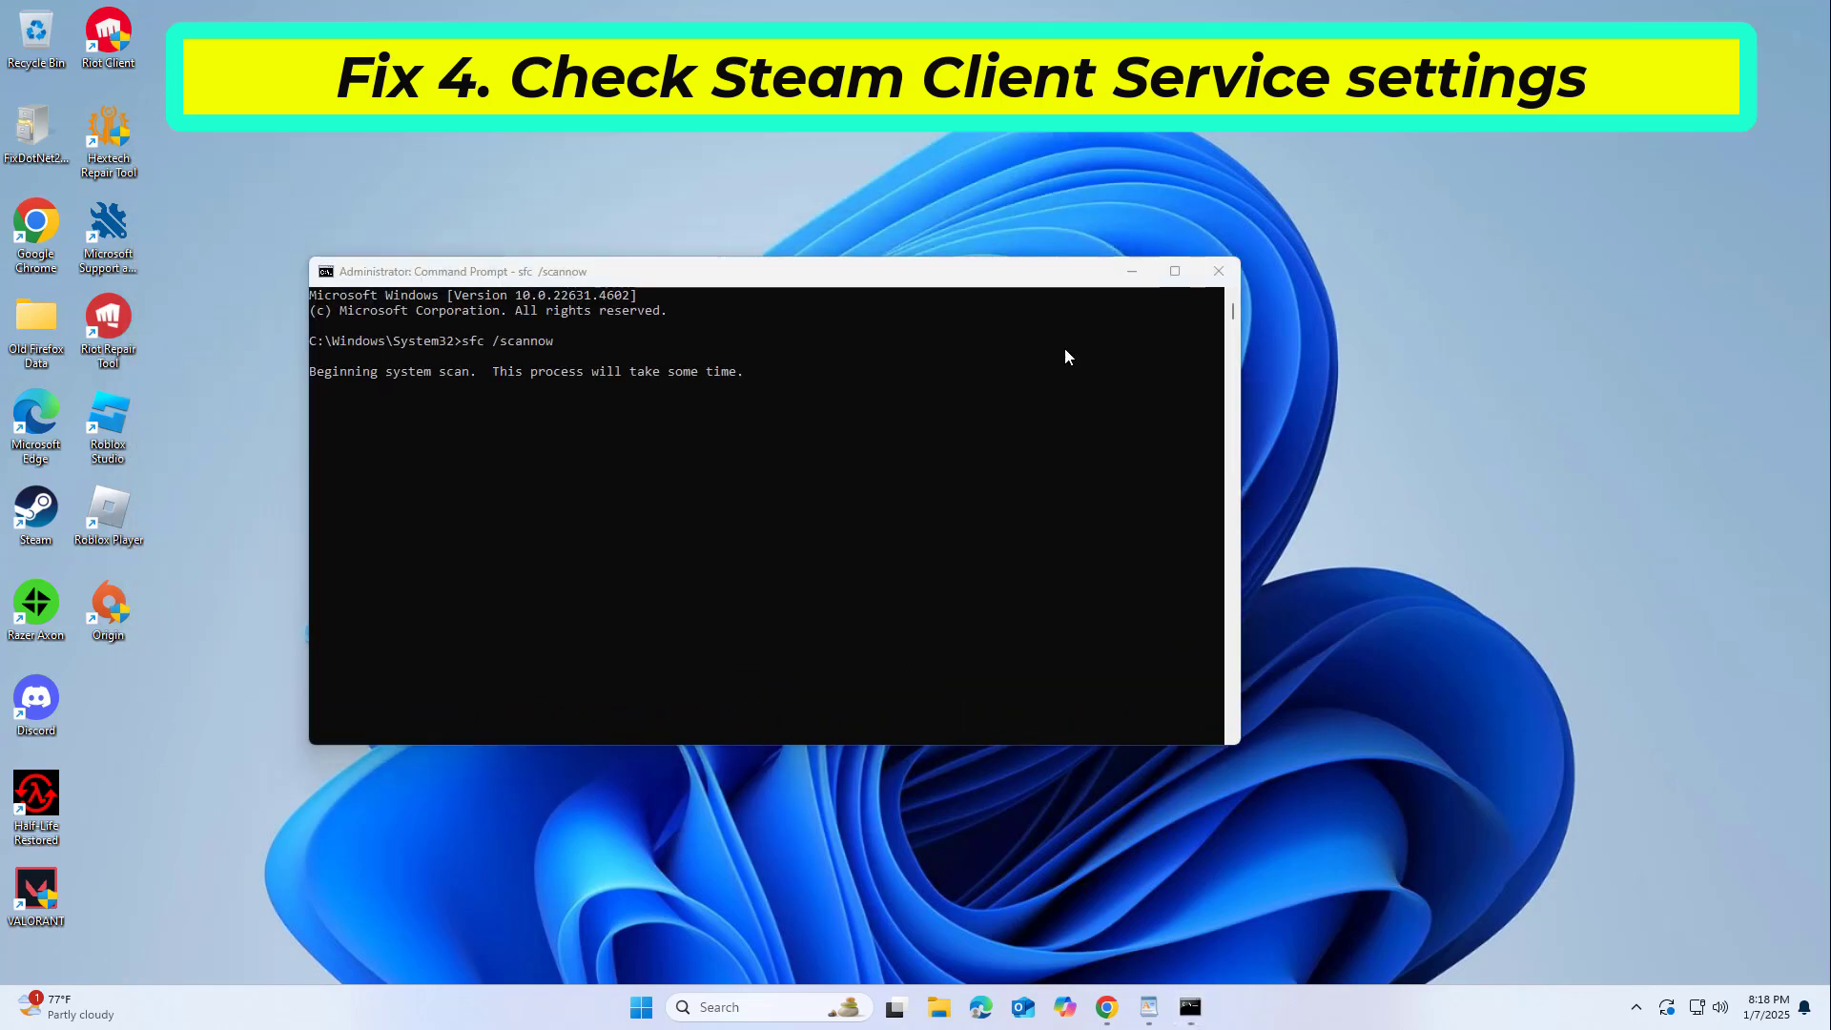
Select the three DISM commands in the WordPad notes, then launch Device Manager via a 'device' search
{"action": "left_click", "coordinate": [1151, 1007]}
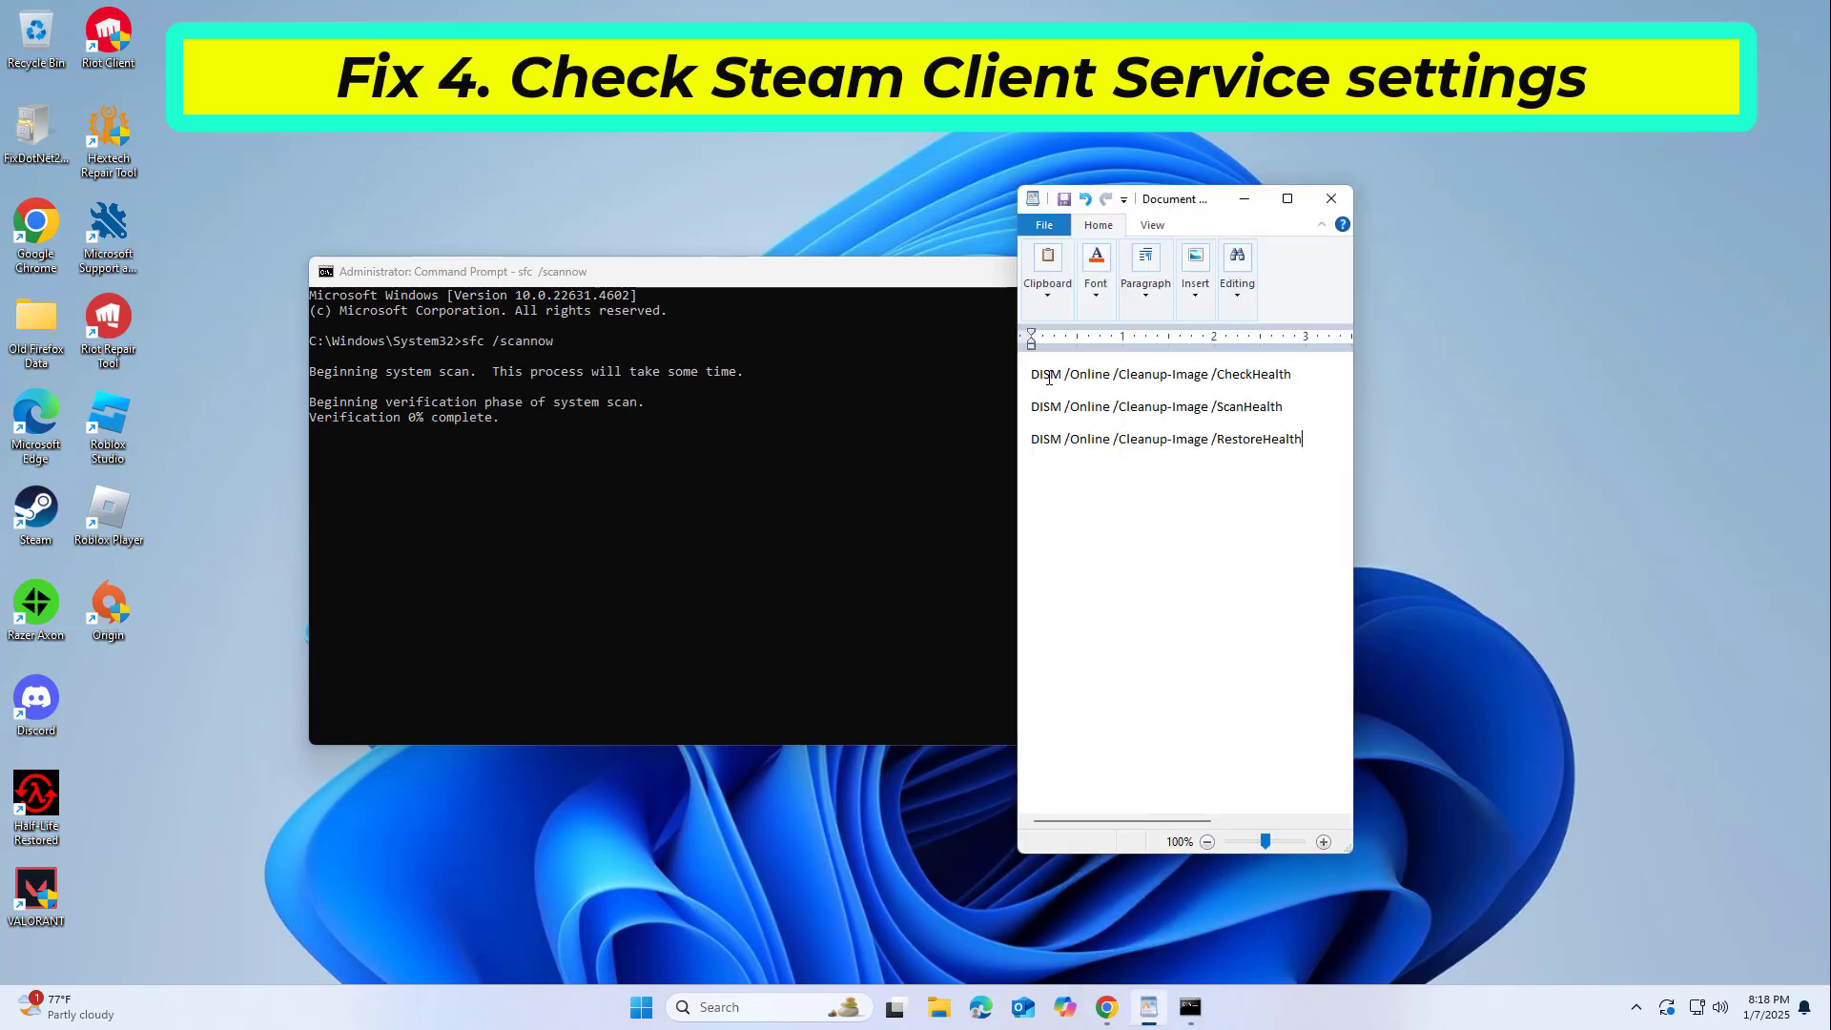
{"action": "left_click_drag", "start_coordinate": [1181, 408], "coordinate": [1325, 455]}
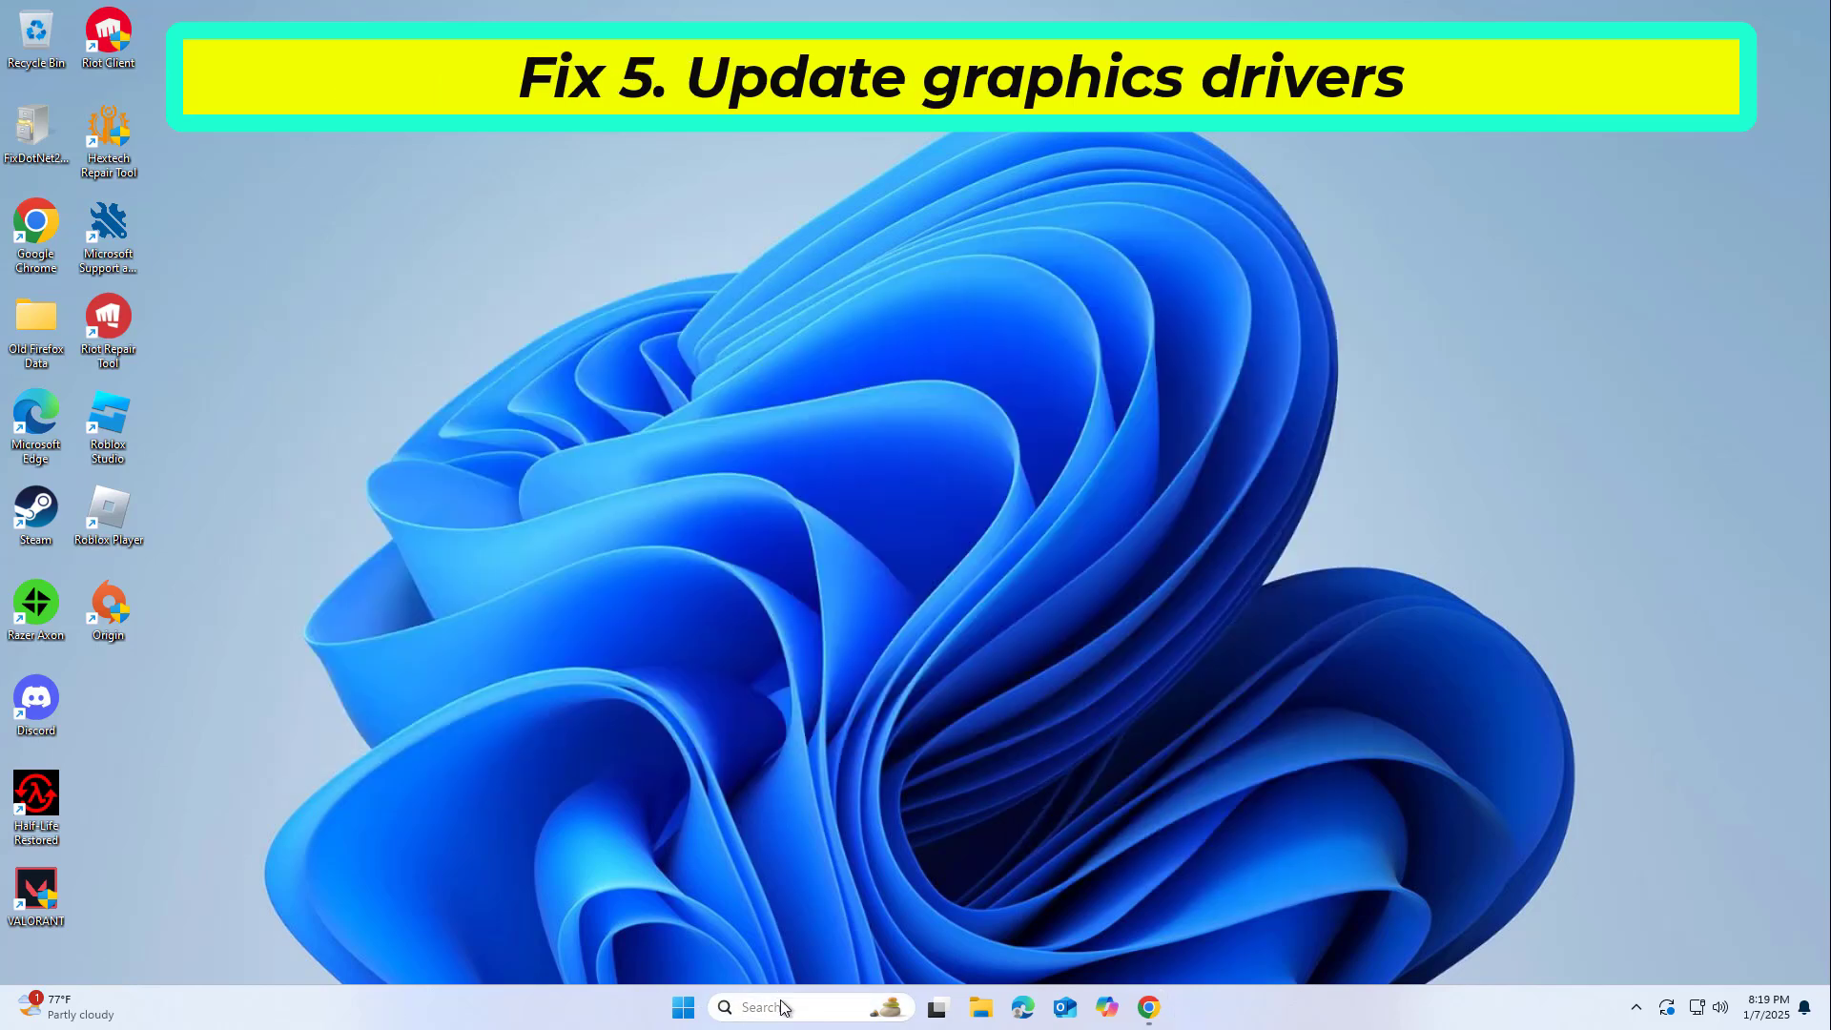
{"action": "left_click", "coordinate": [784, 1009]}
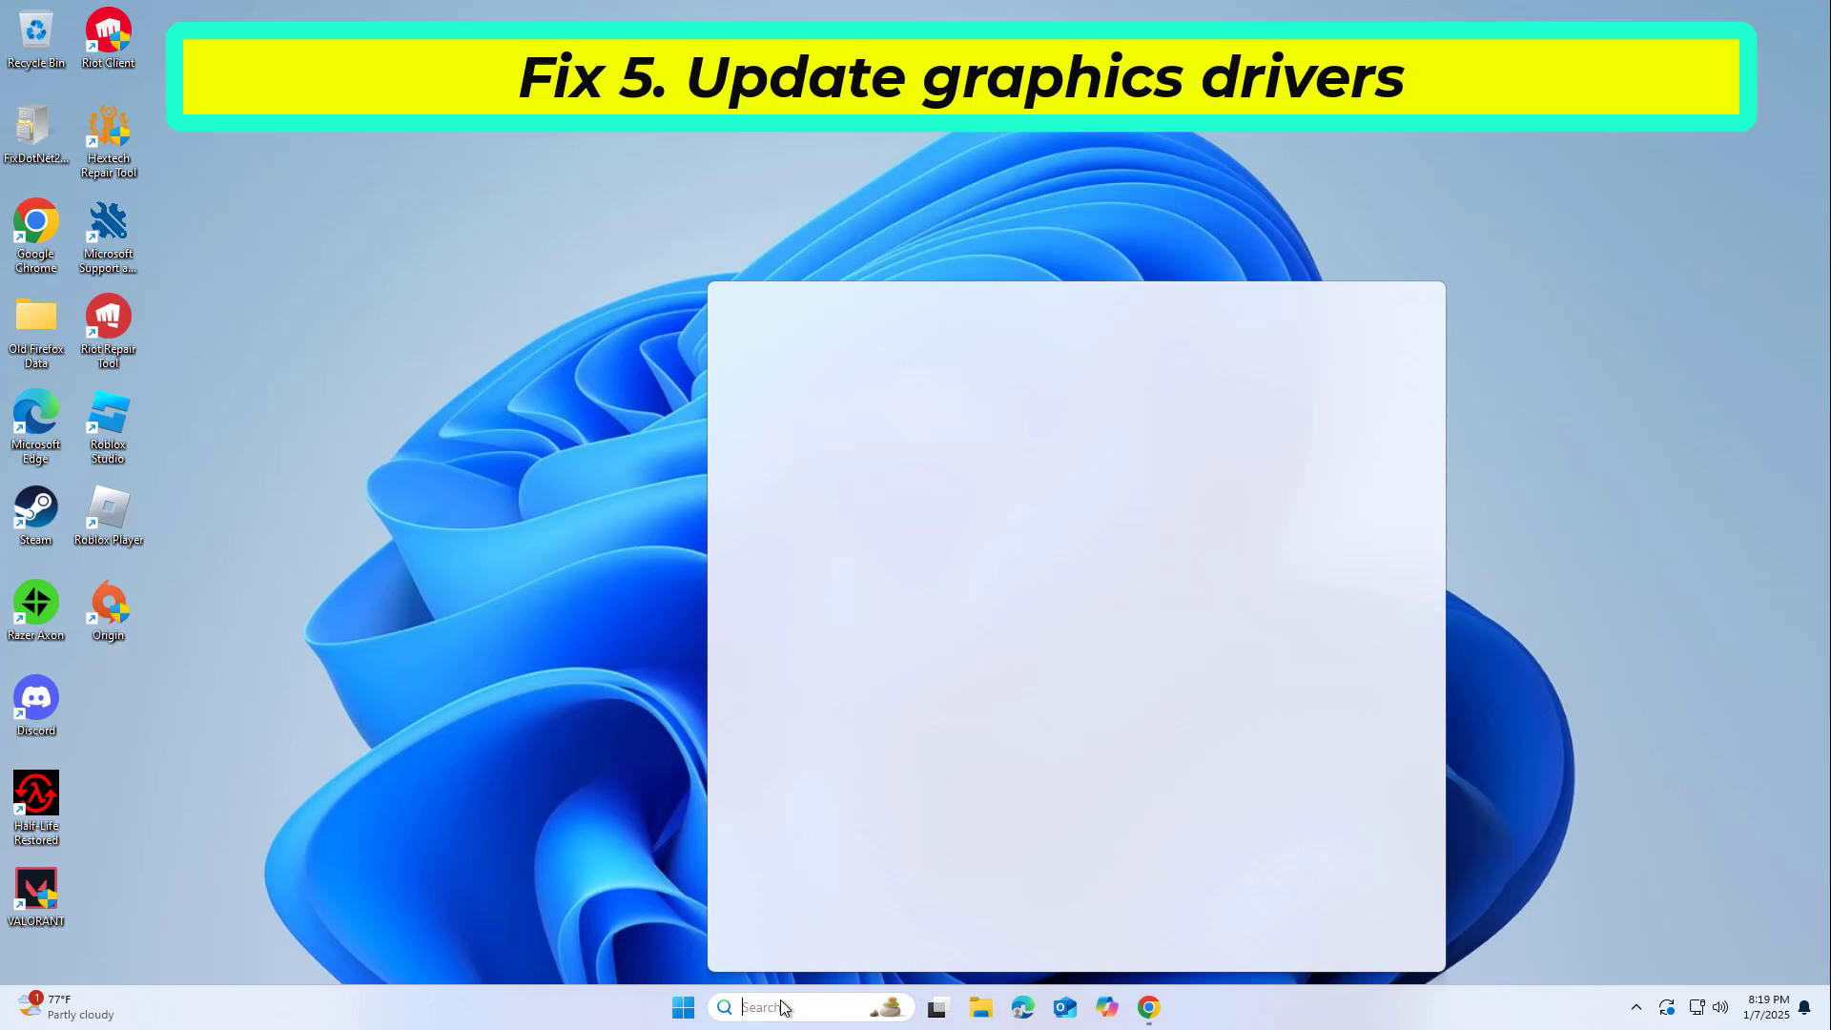
{"action": "type", "text": "device"}
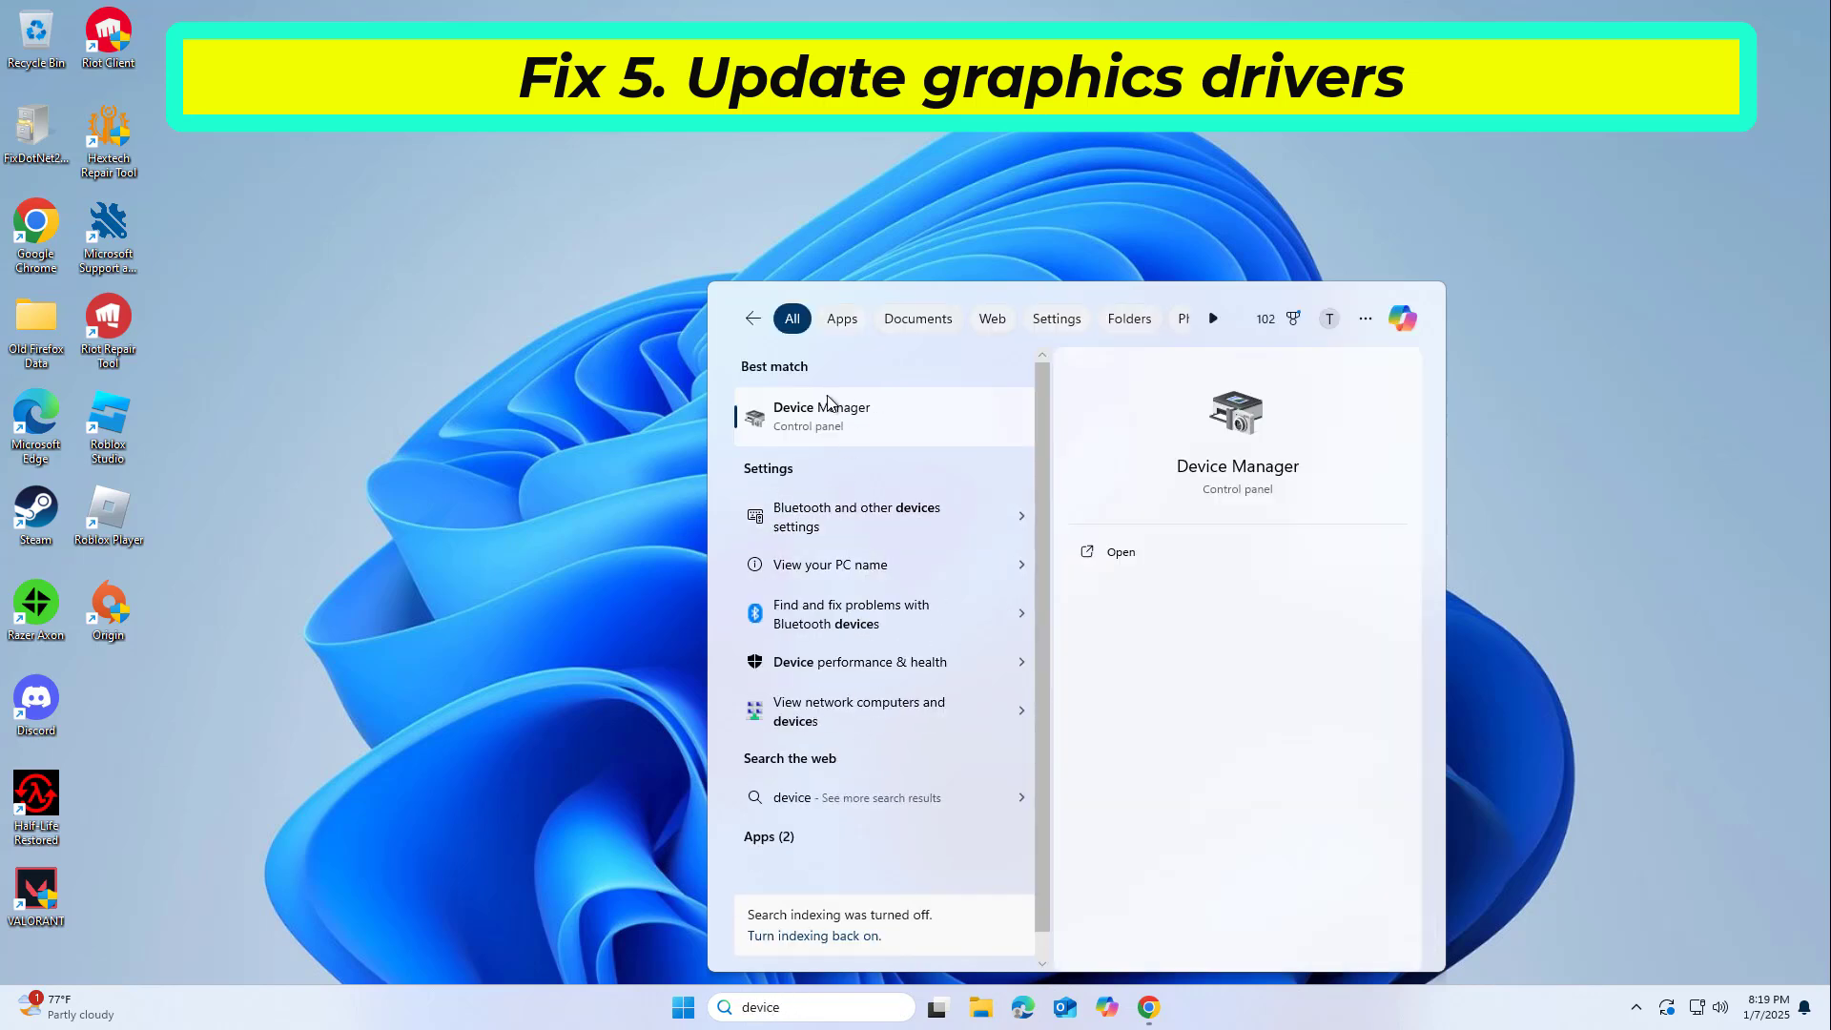
{"action": "left_click", "coordinate": [856, 410]}
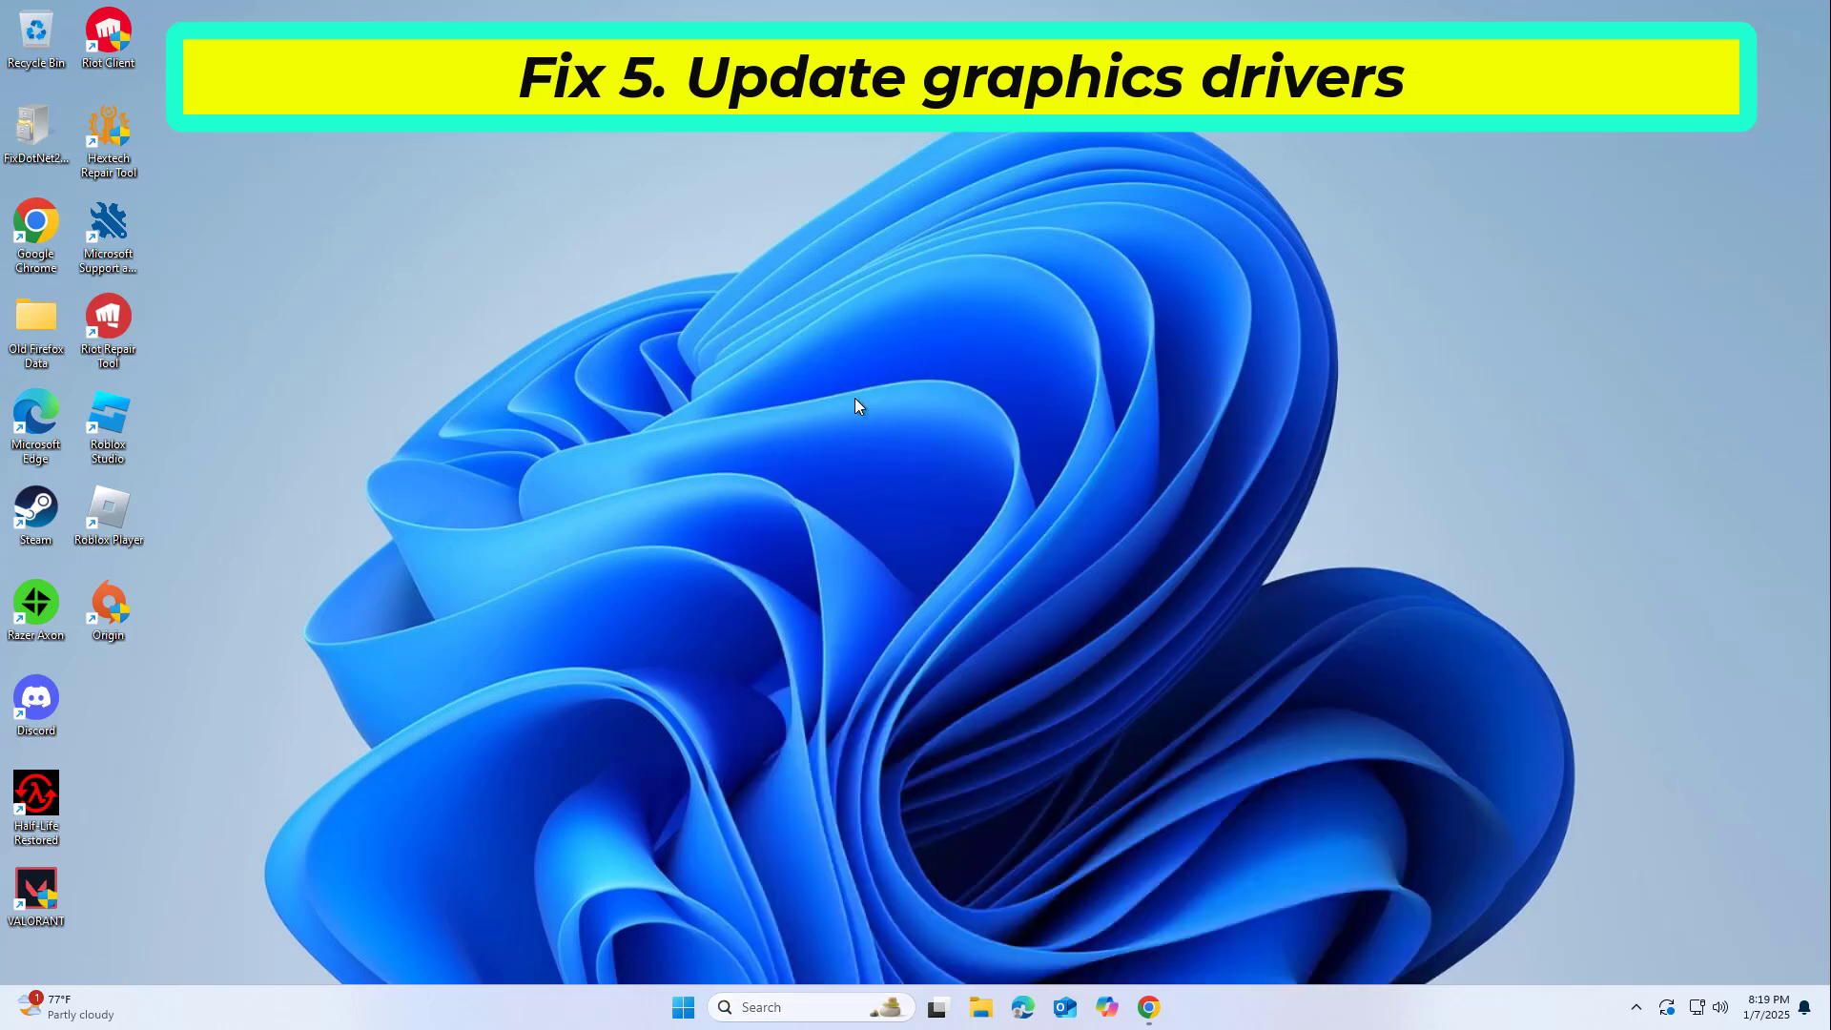